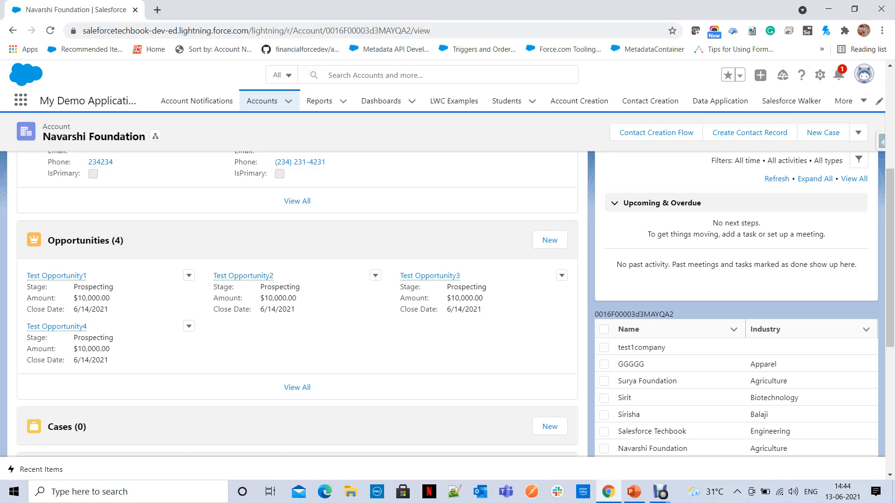
Step: Go to Setup and find the Flows page by searching for "flow"
scroll(299, 280, "up", 5)
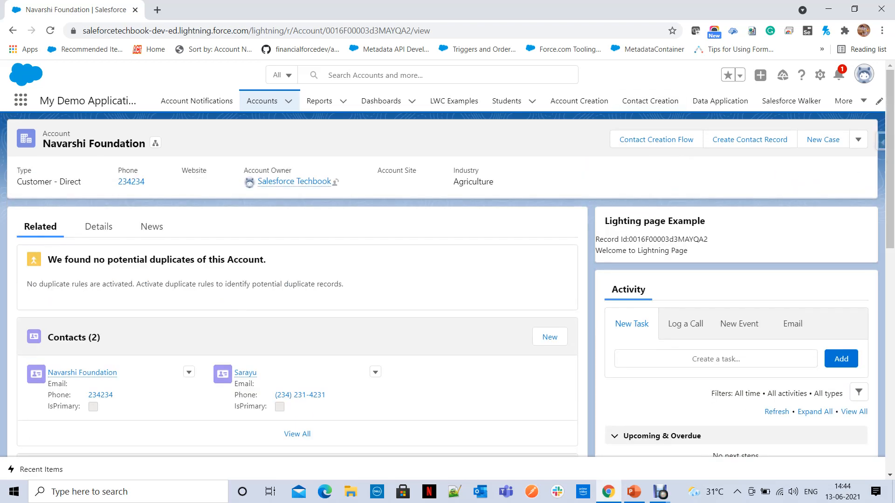
left_click(820, 75)
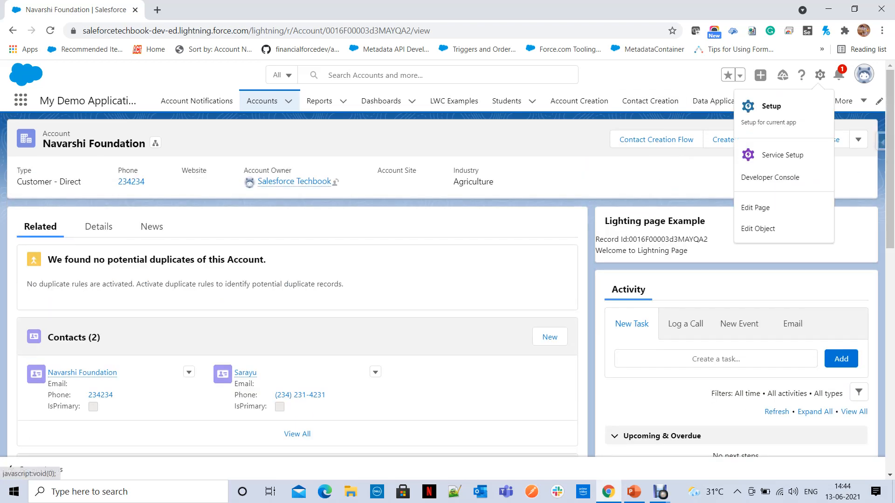
left_click(772, 107)
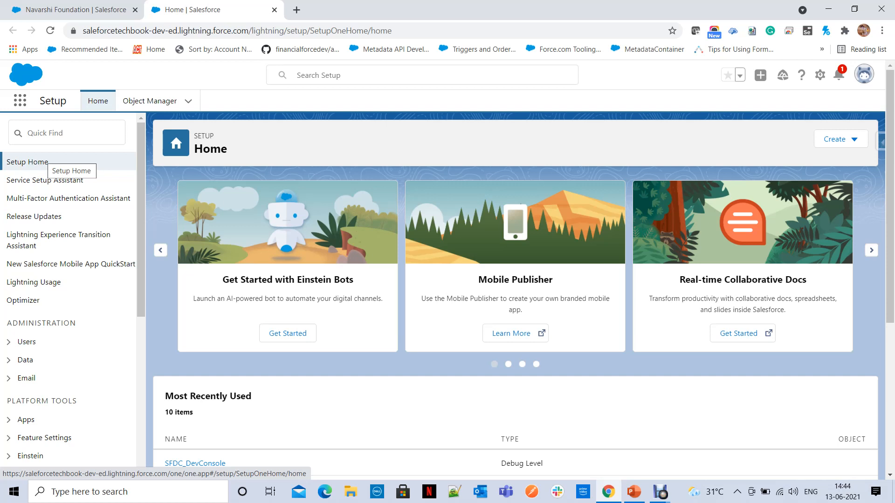
left_click(67, 133)
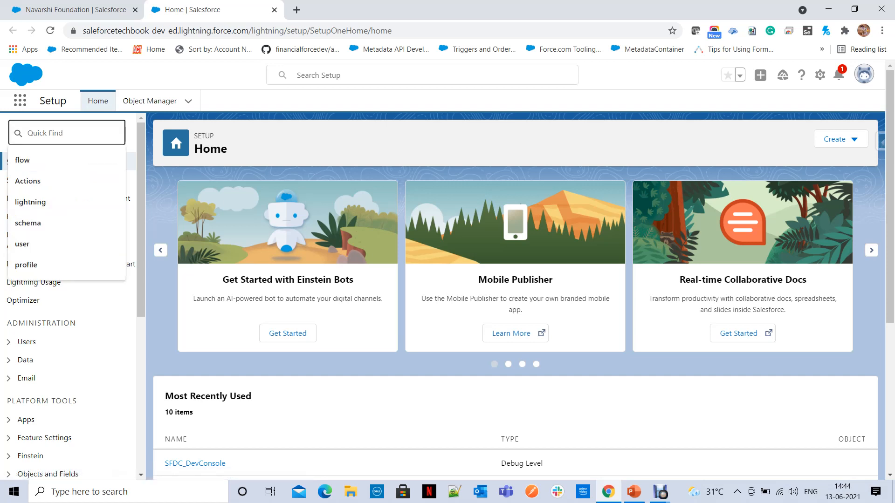
type("flow")
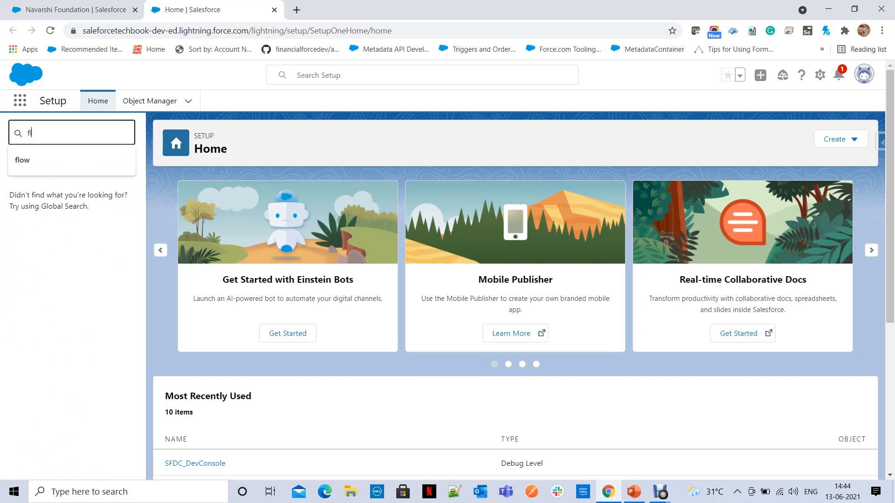
left_click(40, 253)
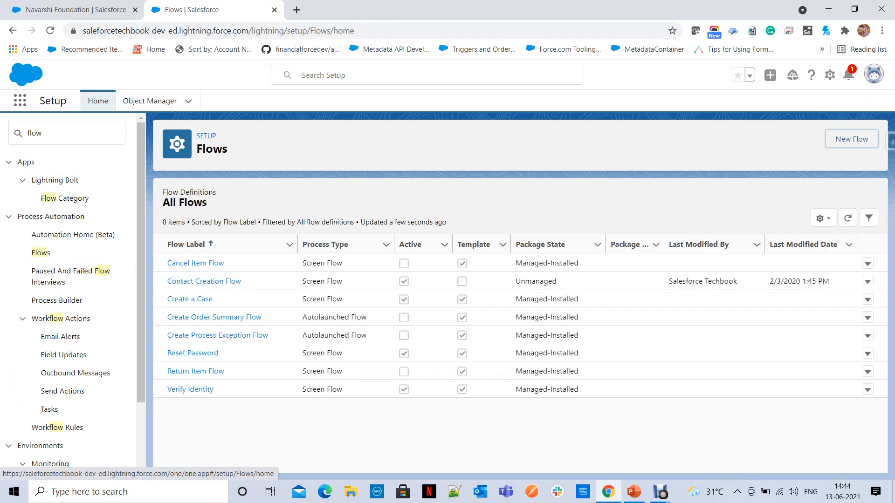
Step: Create a new Record-Triggered Flow using the Auto-Layout building mode
left_click(852, 139)
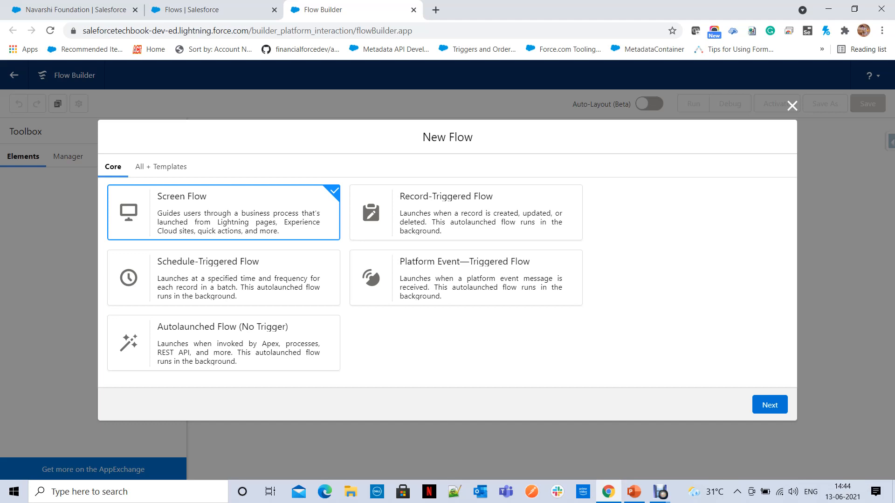
left_click(466, 213)
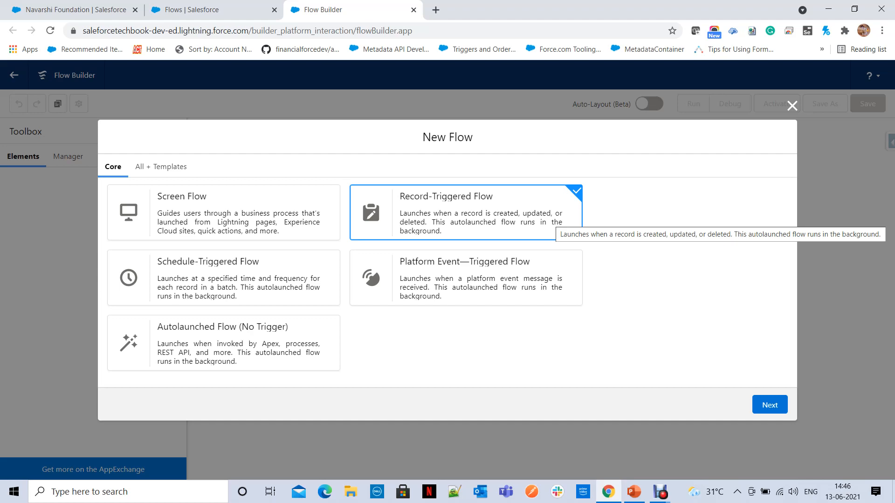
left_click(770, 405)
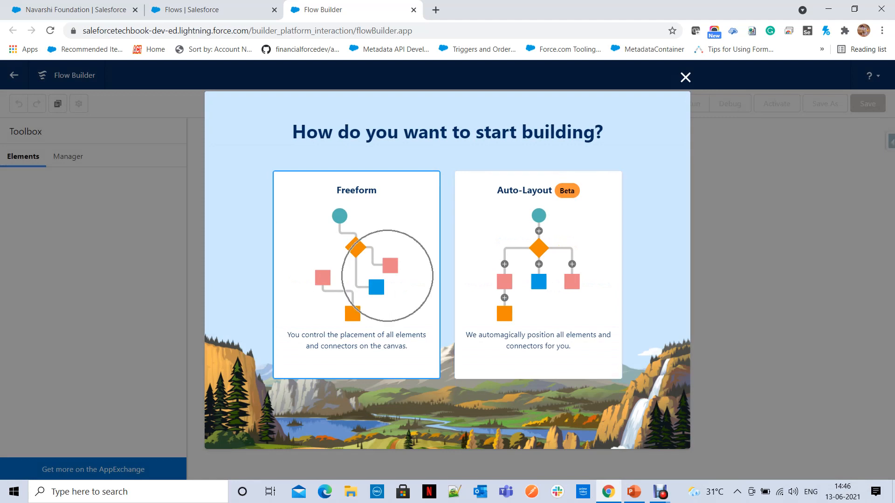
left_click(583, 260)
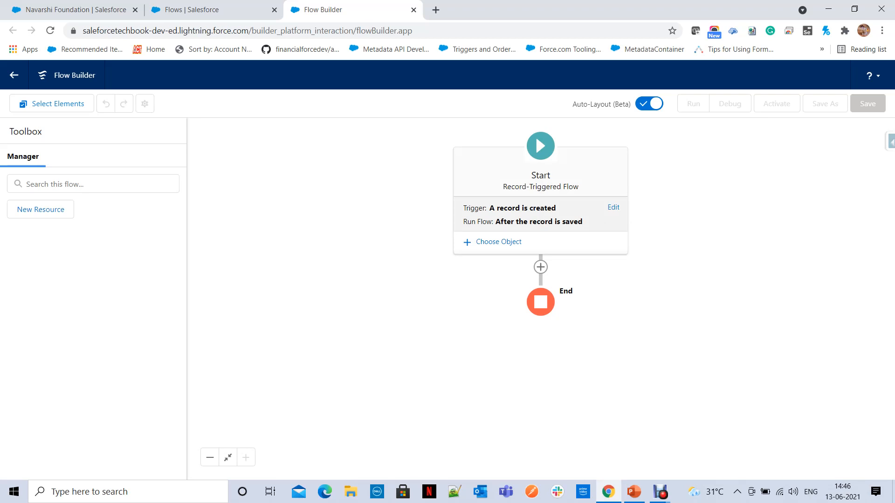
Step: Configure the flow trigger for when a record is updated, running after the record is saved
left_click(613, 207)
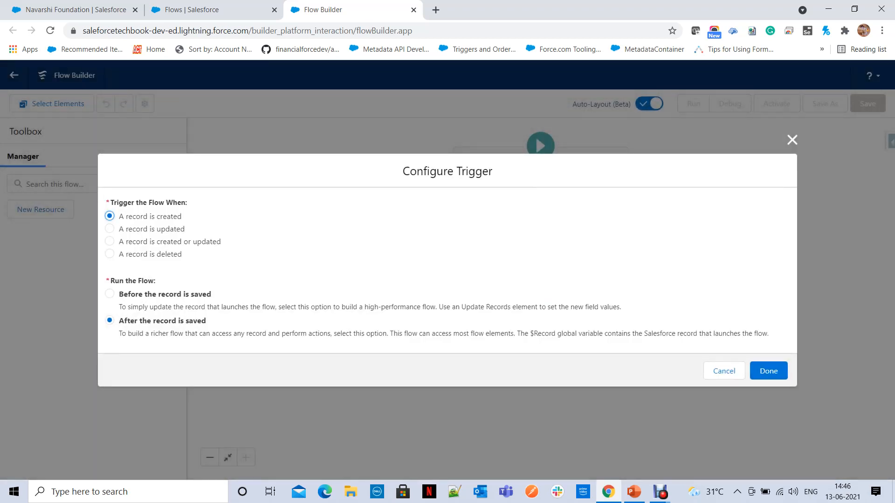
left_click(110, 228)
left_click_drag(530, 333, 552, 334)
left_click_drag(534, 333, 555, 333)
left_click(768, 371)
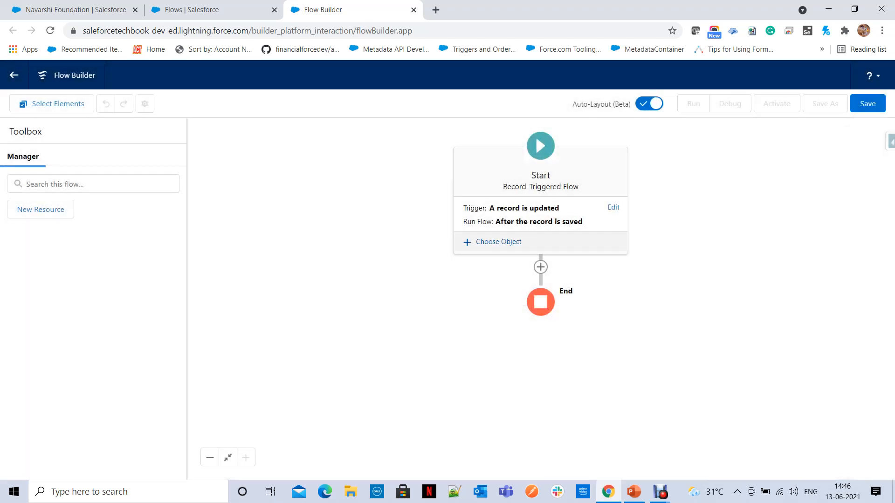
Step: Choose Account as the triggering object with condition Rating Equals Hot, running only when a record is updated to meet the condition requirements
left_click(498, 242)
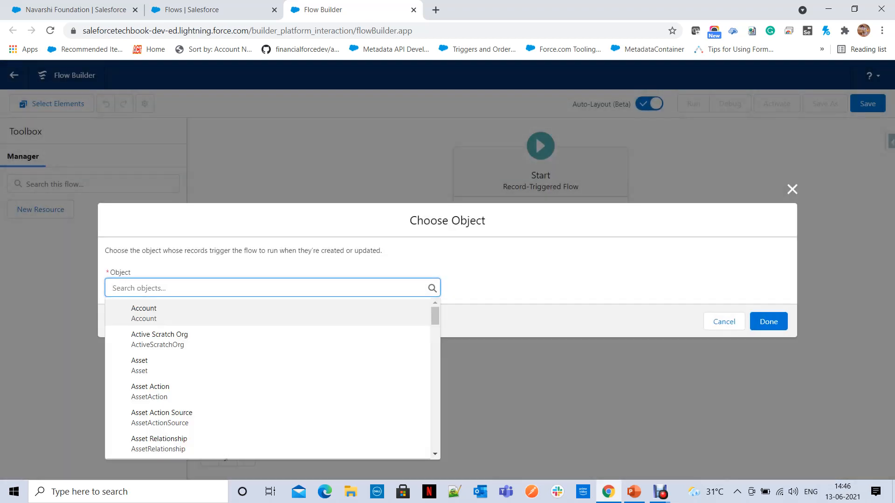
left_click(144, 314)
left_click(256, 284)
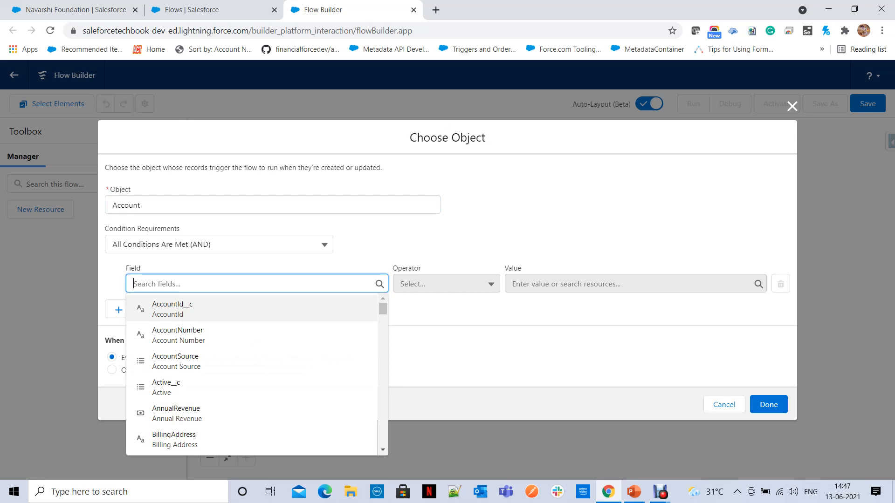
type("Rat")
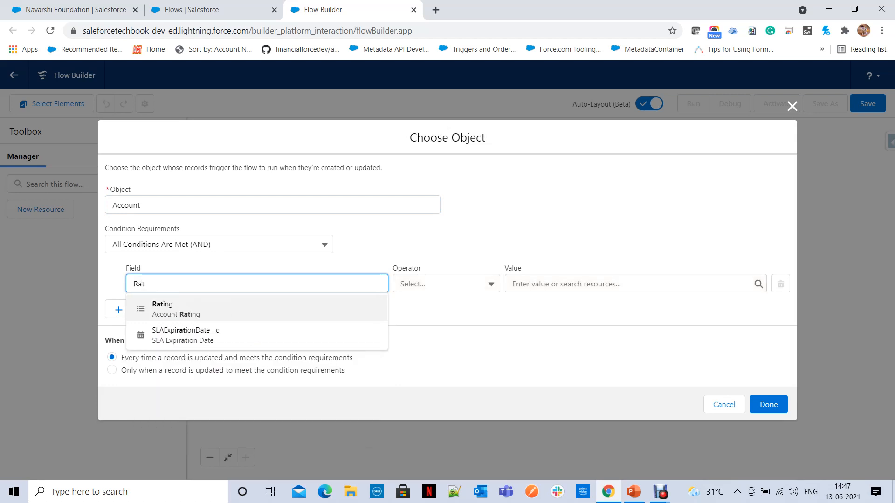
left_click(176, 309)
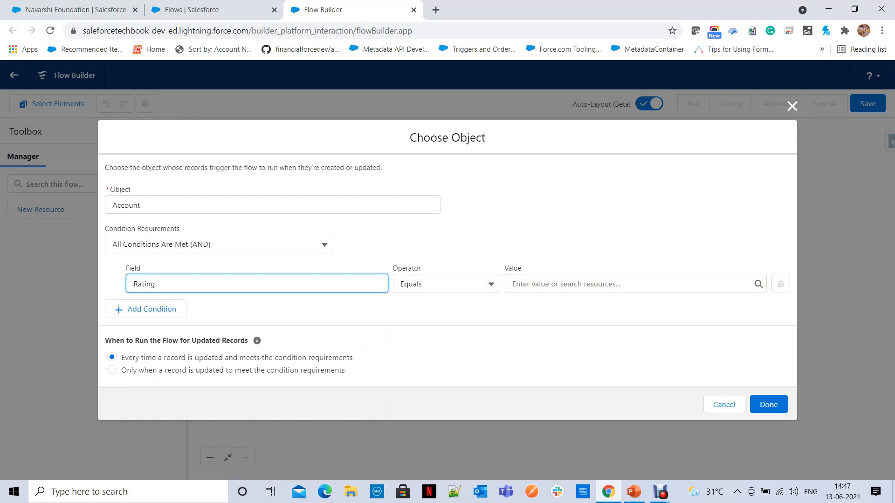
left_click(582, 284)
left_click(559, 328)
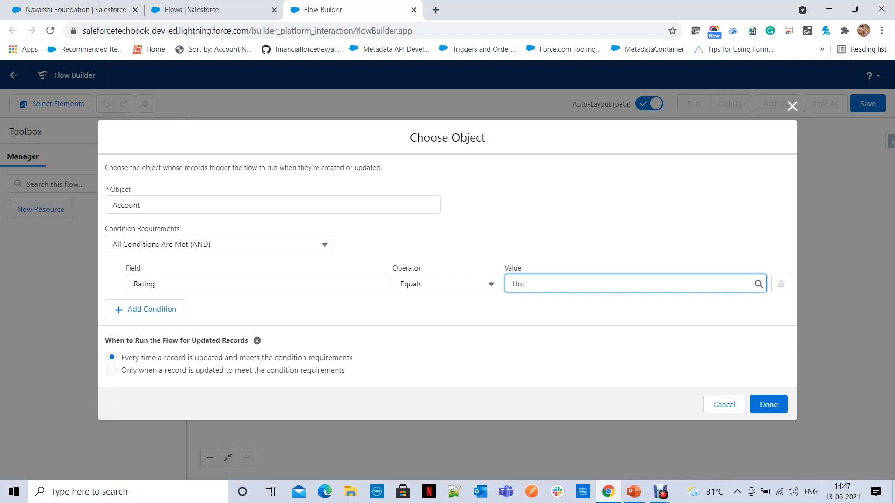
left_click(111, 370)
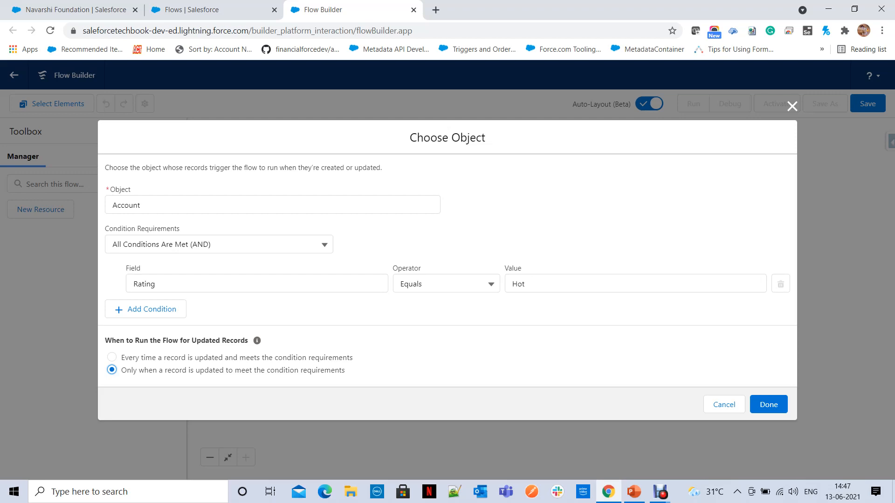
left_click(769, 404)
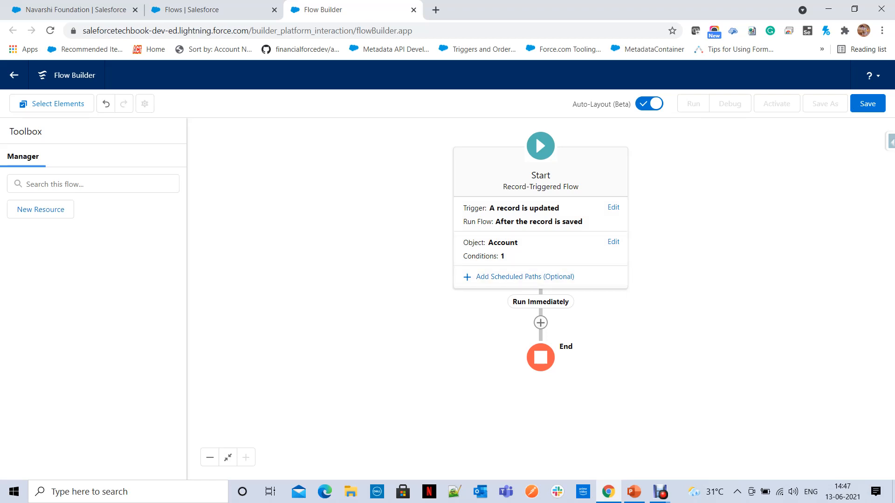
Step: Add a Get Records element on the Run Immediately path between Start and End
left_click(540, 303)
left_click(547, 304)
left_click(551, 319)
left_click(540, 322)
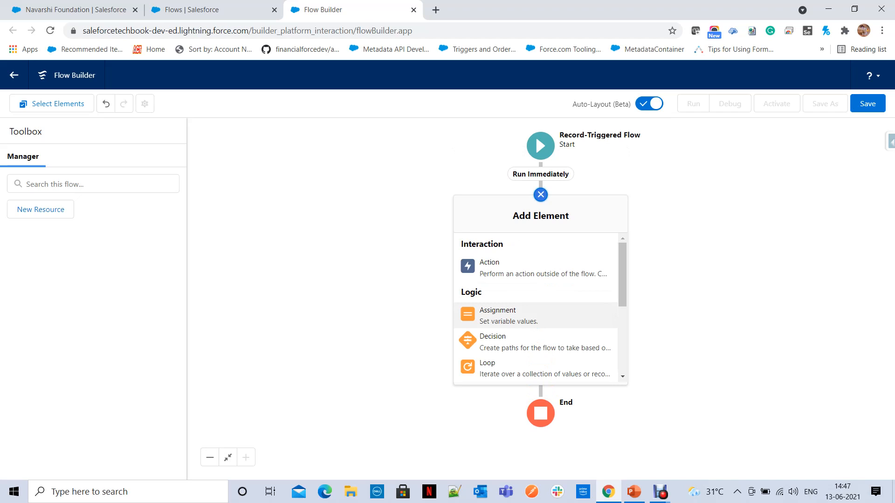
scroll(536, 312, "down", 3)
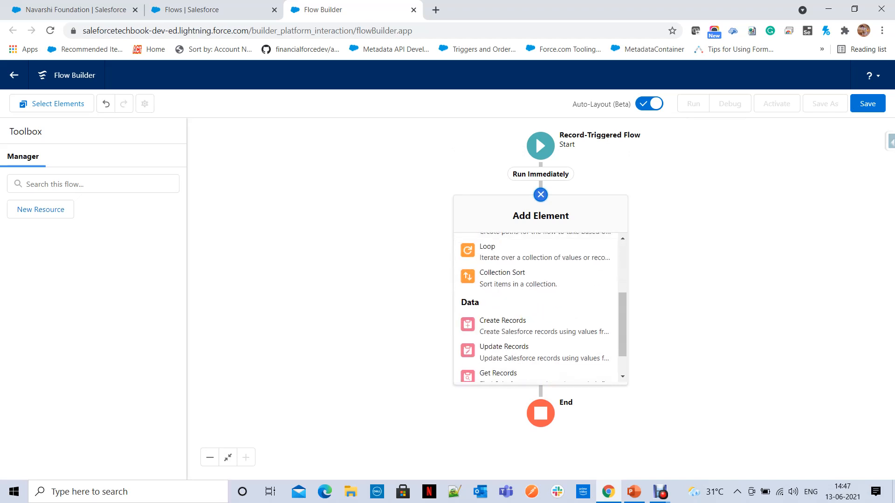
scroll(535, 326, "down", 1)
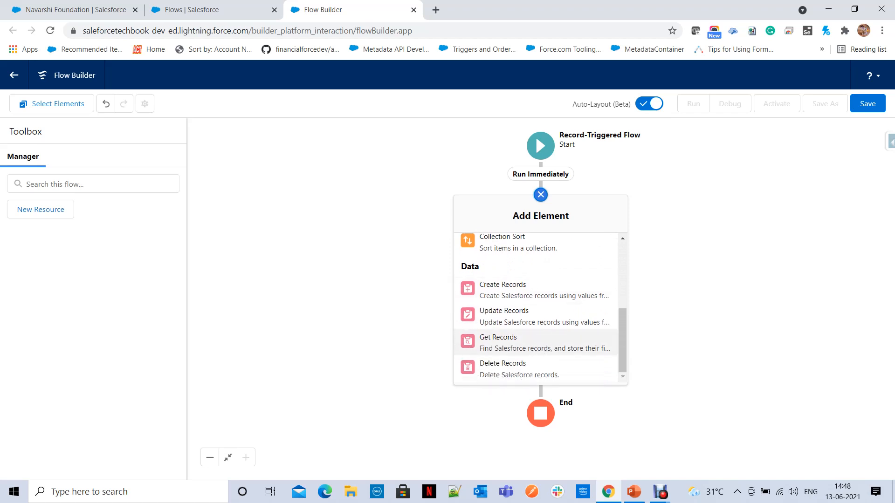
left_click(485, 341)
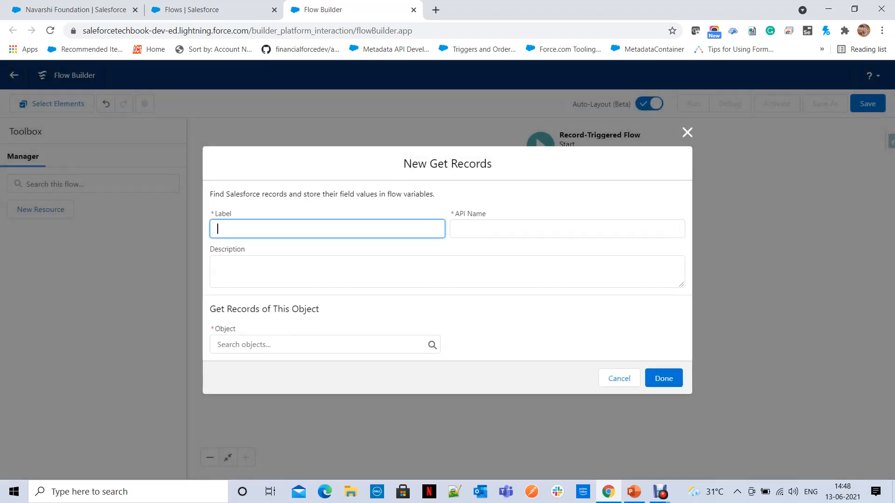
Step: Label the Get Records element "Get Related Opportunities" and set its object to Opportunity
type("Get All Opportunities")
left_click(229, 229)
type("Related")
key("Delete")
key("Delete")
key("Delete")
key("Delete")
key("Tab")
key("Tab")
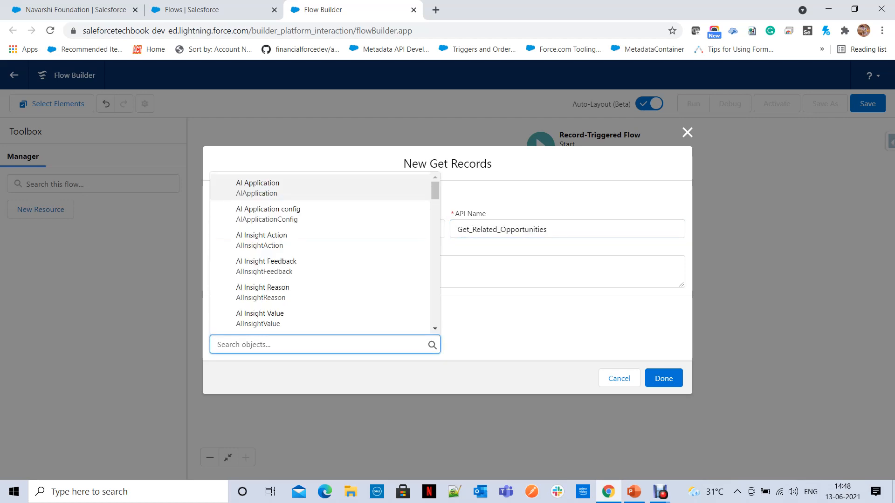
type("Oppo")
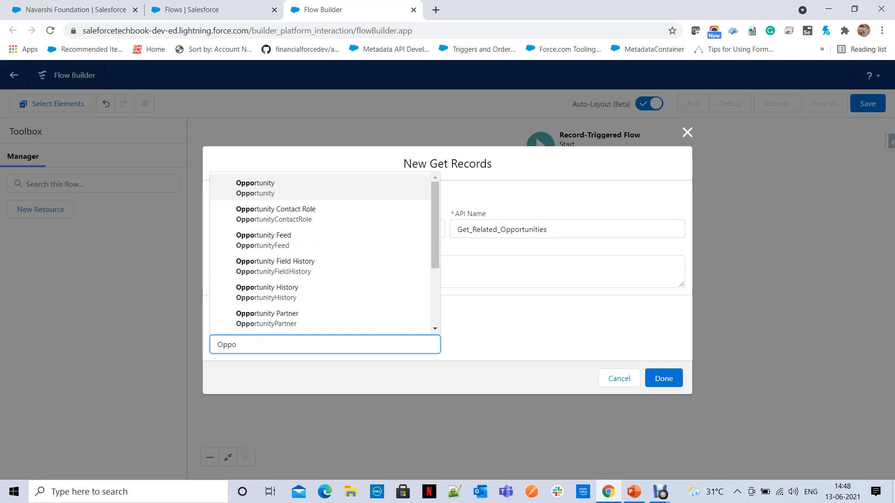
key("Return")
Step: Set AccountId as the field of the first filter condition for the Opportunity records
scroll(443, 279, "down", 3)
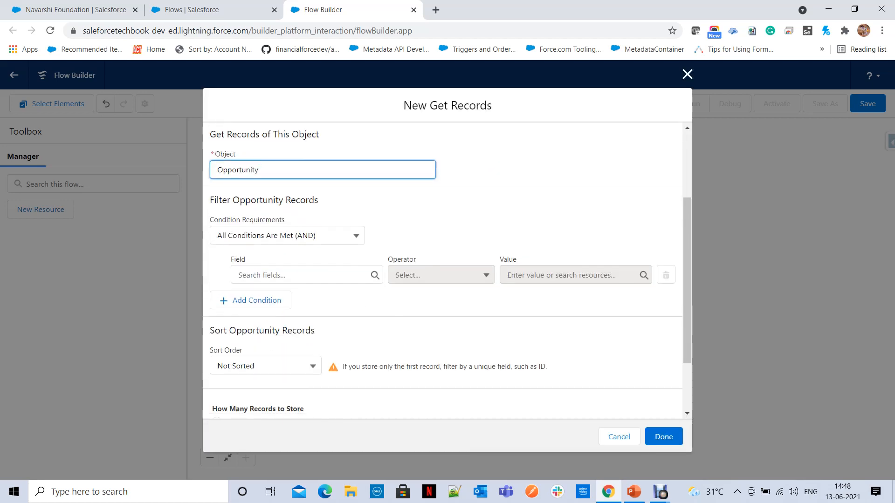
left_click_drag(210, 200, 319, 200)
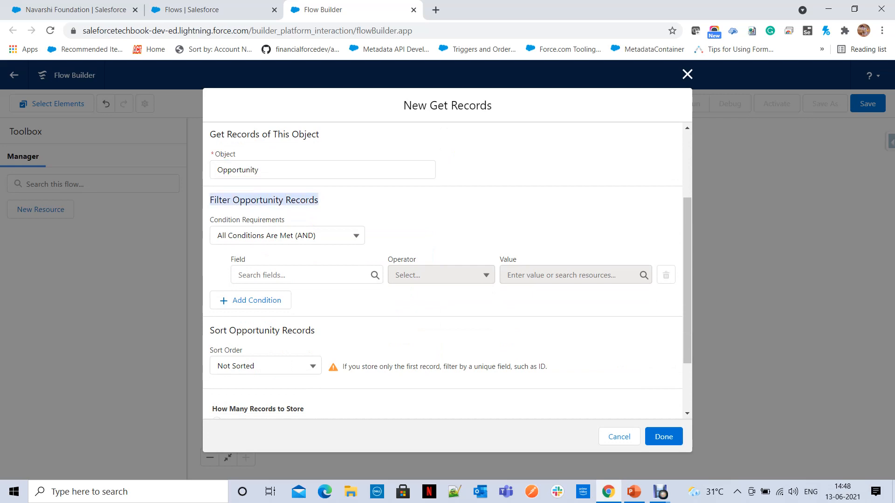
scroll(443, 279, "up", 2)
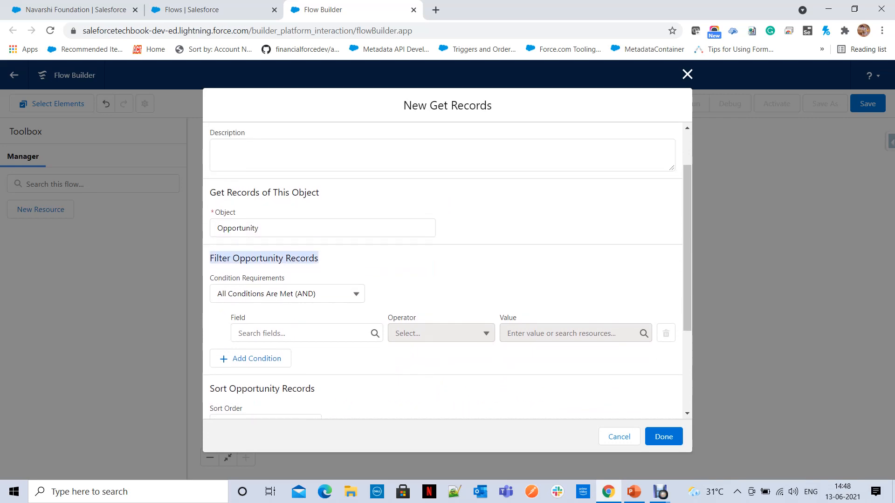
scroll(442, 270, "up", 1)
scroll(443, 271, "down", 3)
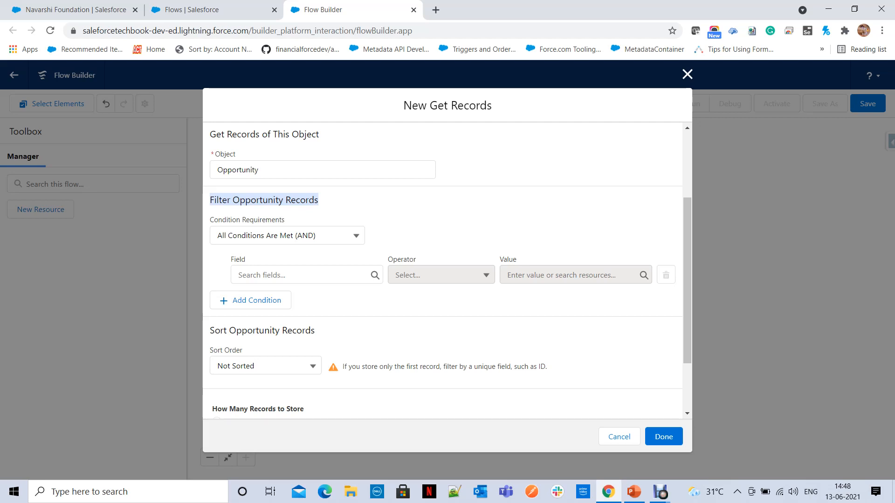
left_click(299, 275)
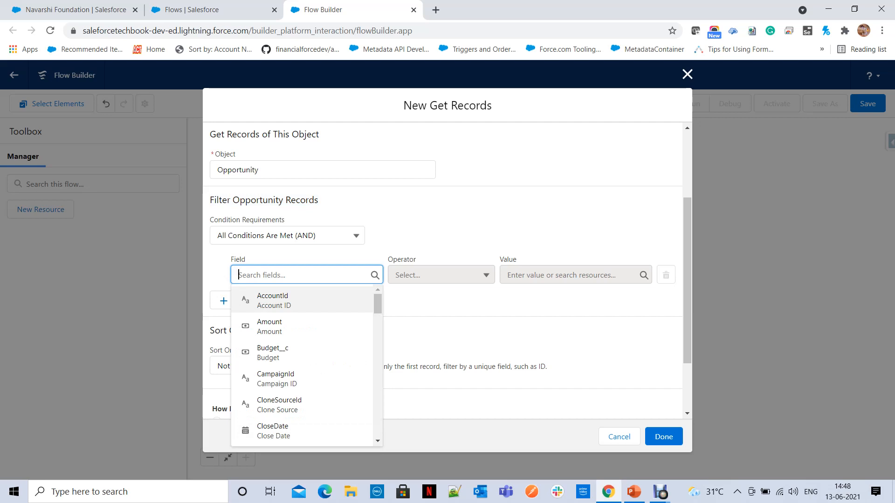
key("Return")
Step: Set the AccountId filter condition to Equals the triggering account's ID, {!$Record.Id}
left_click(564, 275)
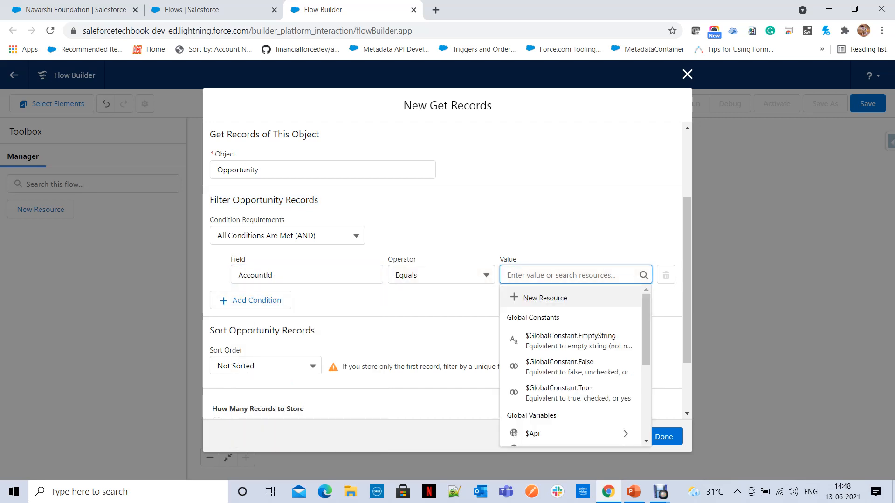
scroll(571, 364, "down", 5)
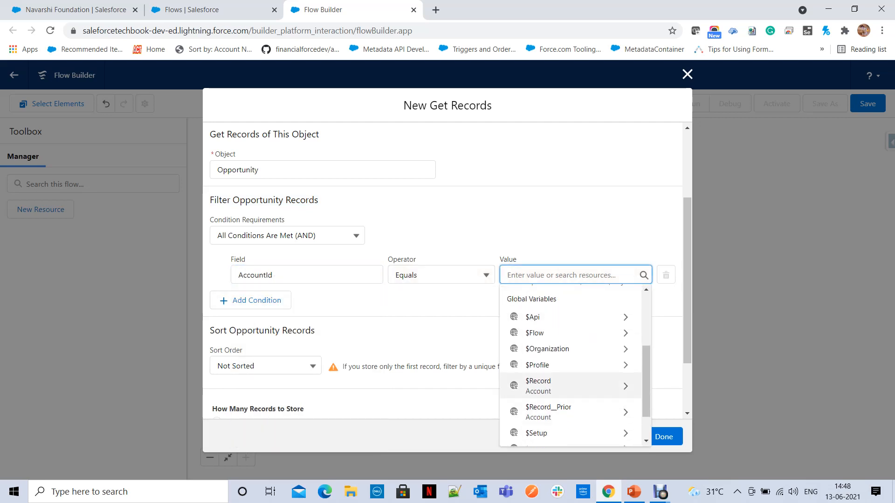
scroll(570, 342, "down", 1)
key("ctrl")
key("ctrl")
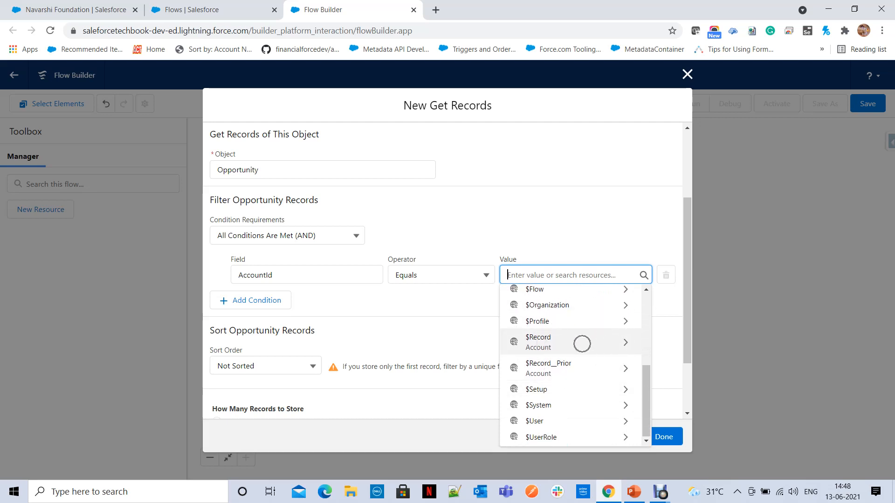
left_click(582, 344)
type(".")
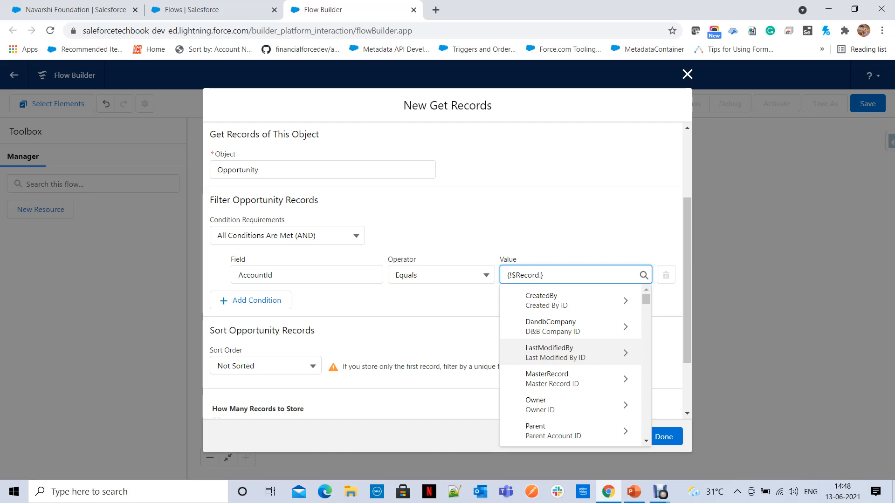
scroll(571, 353, "down", 1)
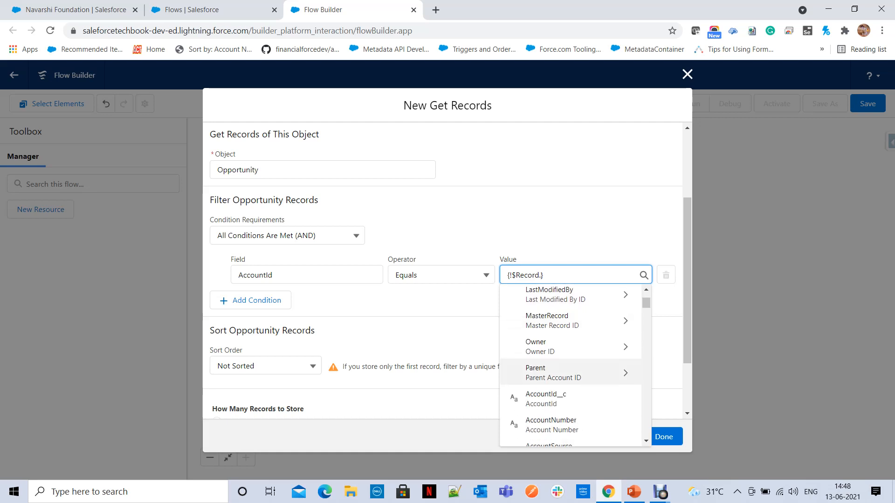
scroll(571, 389, "down", 4)
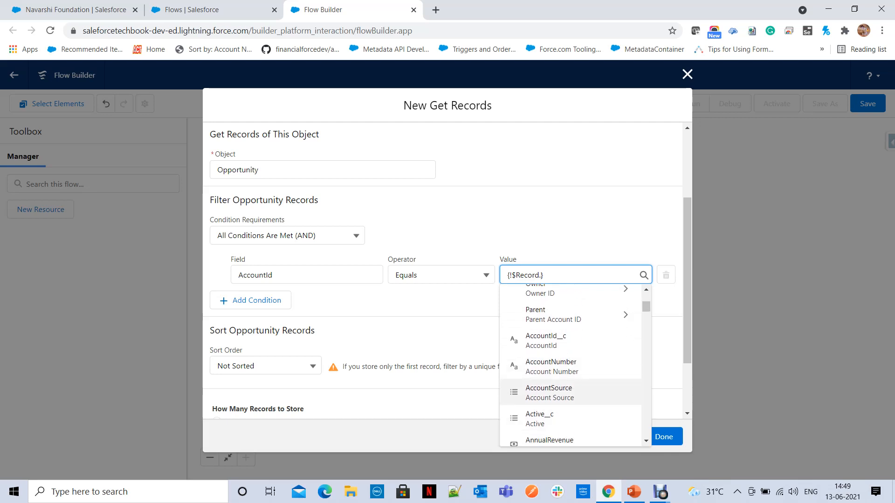
scroll(571, 379, "down", 5)
scroll(571, 380, "up", 1)
scroll(570, 387, "down", 3)
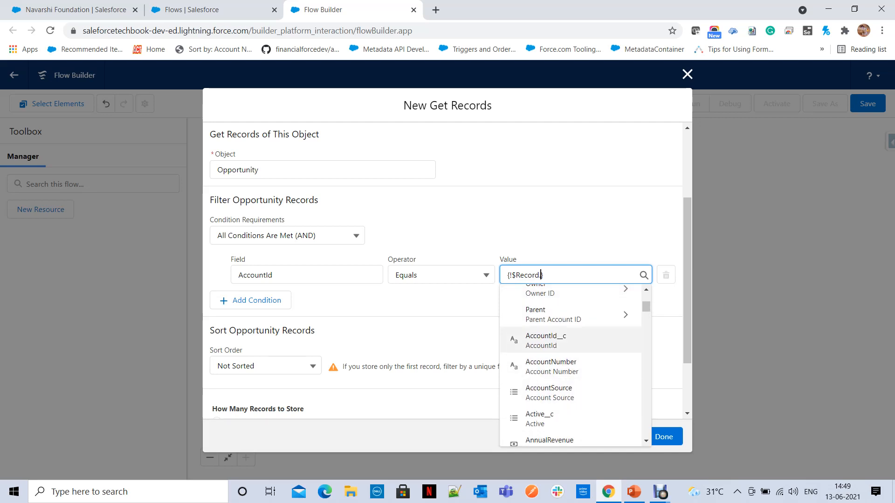
scroll(571, 365, "down", 7)
scroll(571, 361, "down", 8)
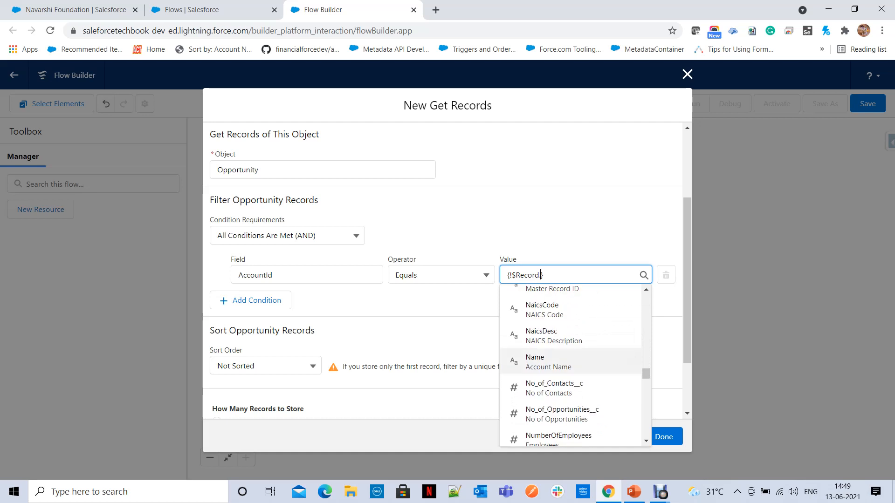
type("Id")
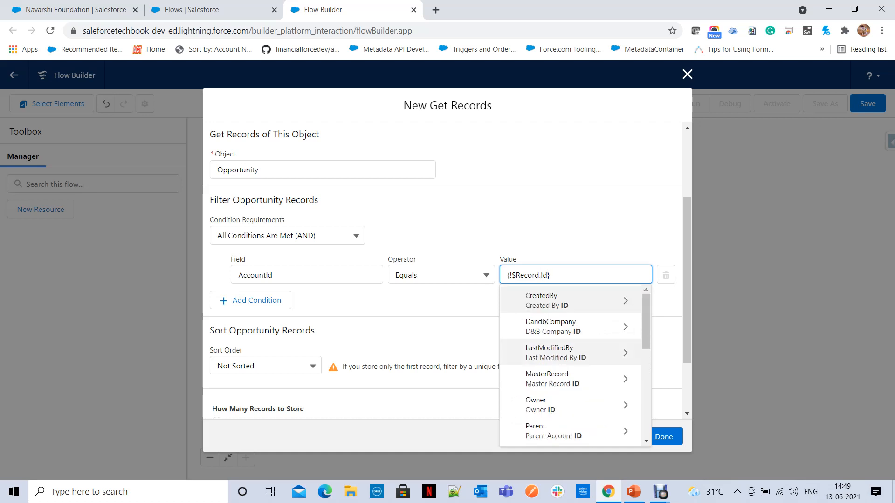
key("Tab")
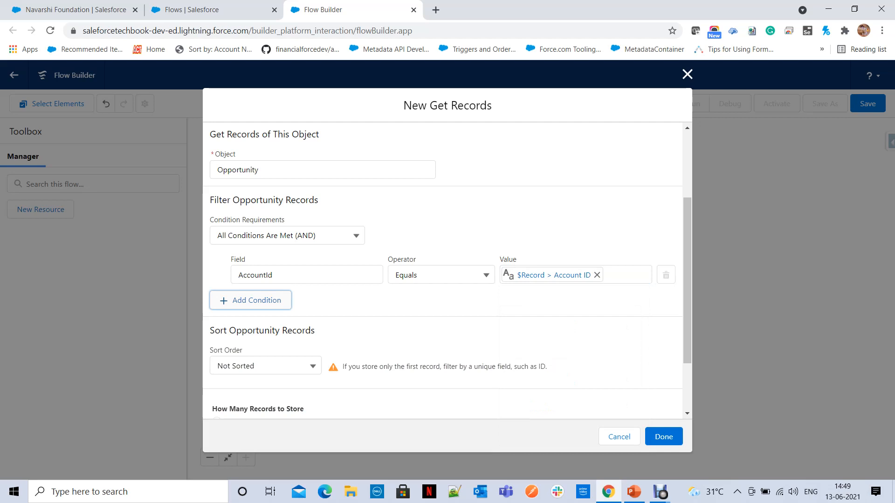
left_click(551, 280)
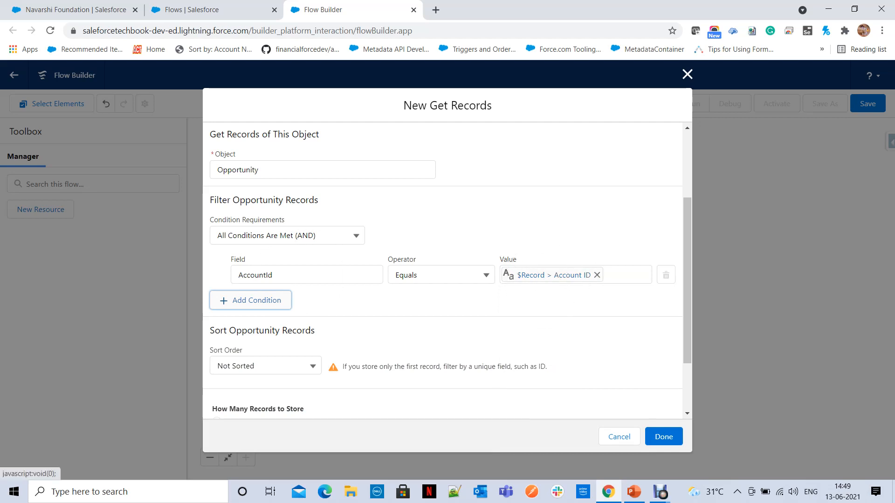
Step: Leave the opportunities Not Sorted, store all records with all fields stored automatically, and finish the Get Records element
scroll(443, 270, "down", 2)
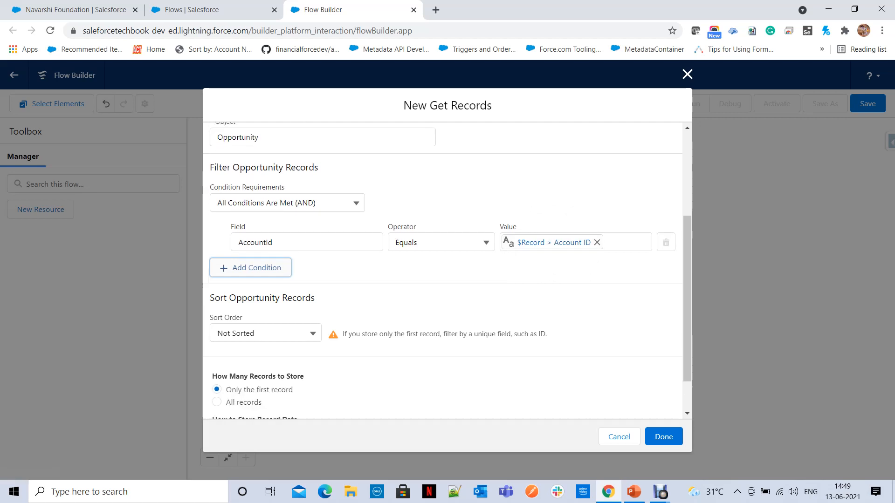
key("Tab")
key("Return")
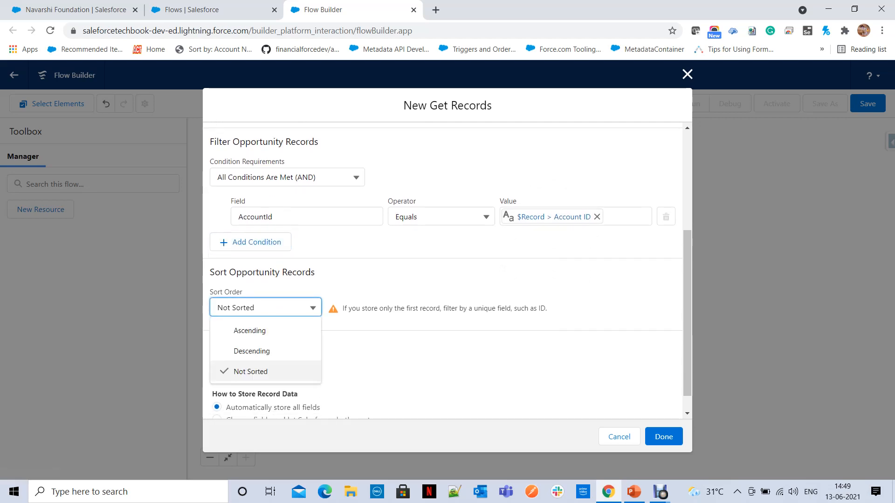
key("Escape")
scroll(443, 271, "down", 1)
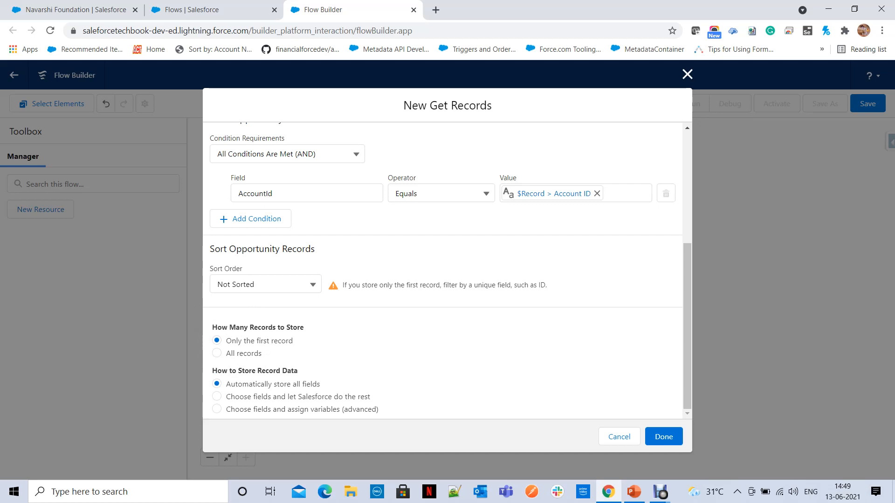
left_click(217, 353)
scroll(442, 271, "up", 3)
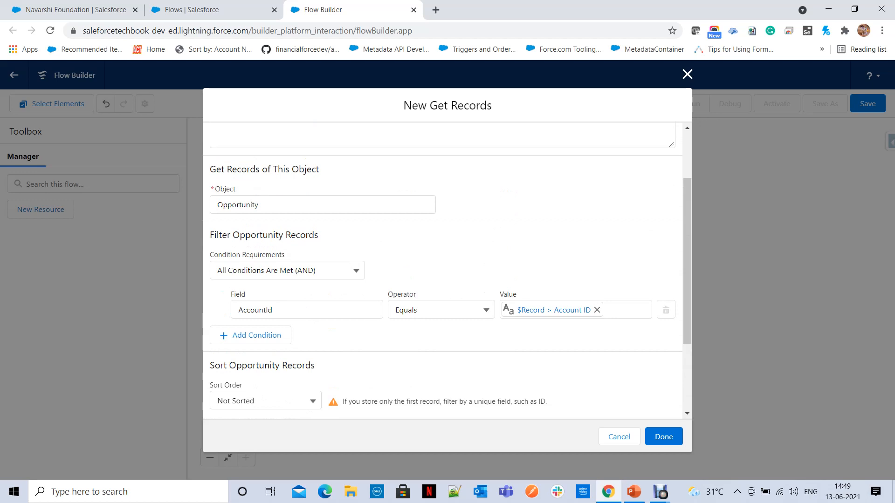
scroll(443, 270, "down", 1)
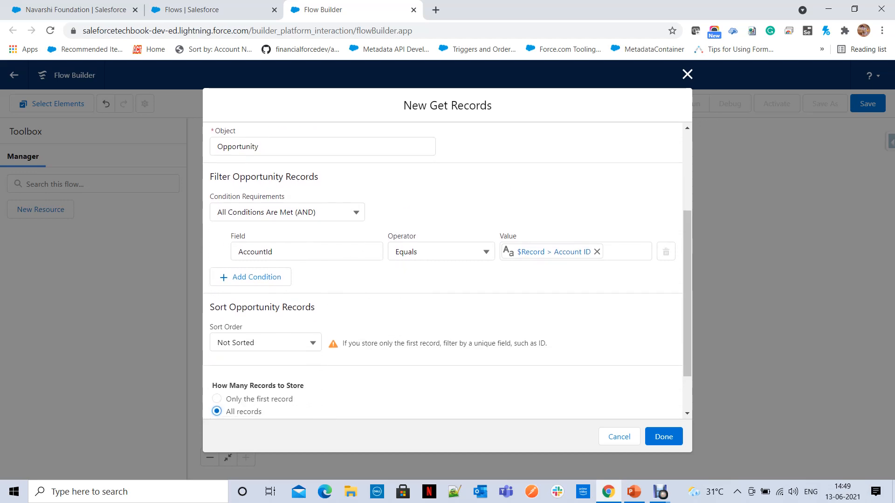
scroll(443, 271, "down", 1)
scroll(443, 270, "down", 1)
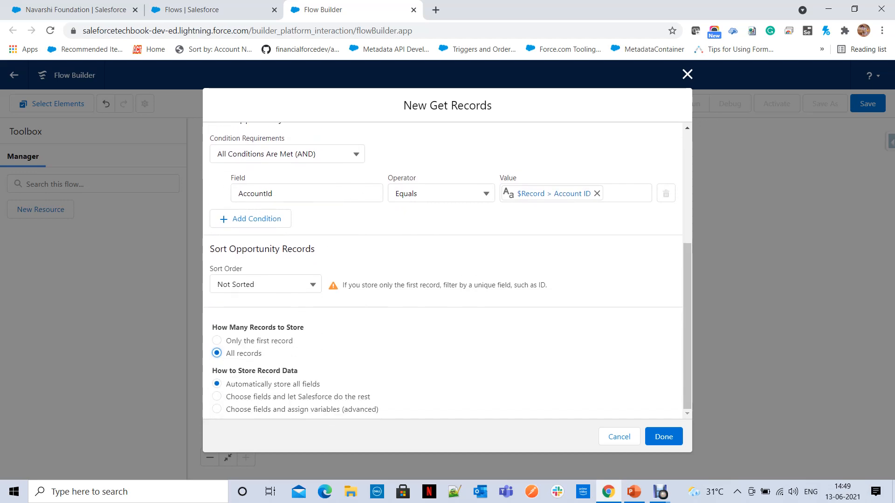
left_click(294, 385)
left_click(671, 434)
left_click(664, 437)
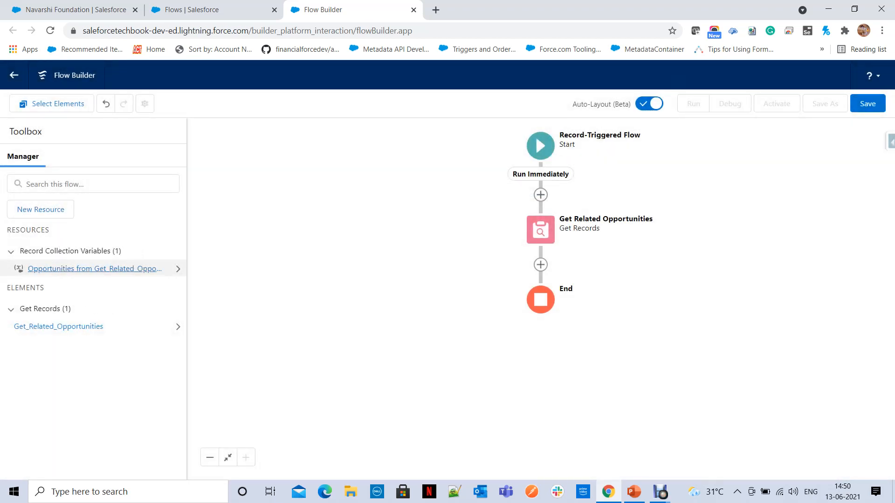
Step: Check the Get Records settings behind the Opportunities from Get_Related_Opportunities collection variable and close them without changes
left_click(95, 269)
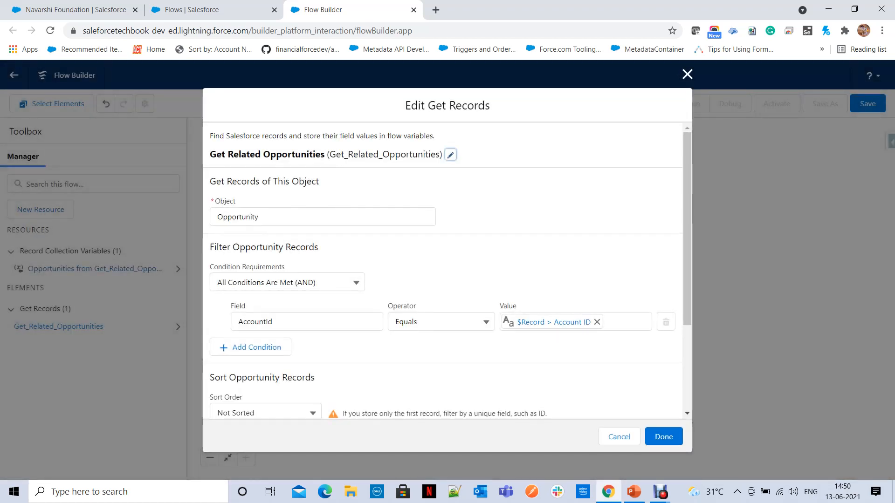
left_click(688, 74)
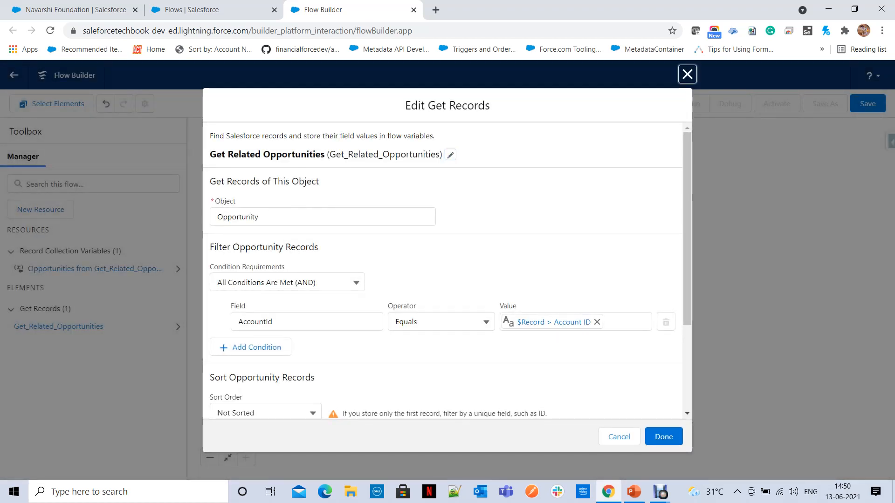
key("ctrl")
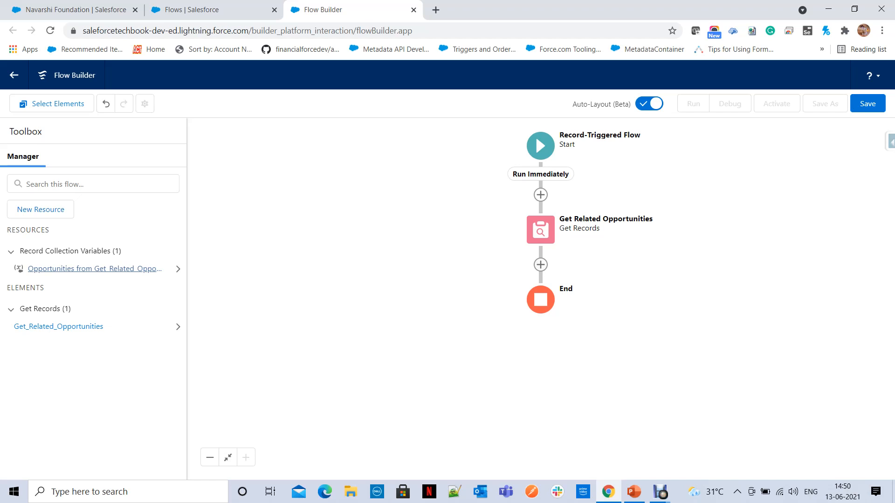
Step: Add a Loop element between Get Related Opportunities and End, labelled "Opportunity Loop" with API name Opportunity_Loop
left_click(540, 264)
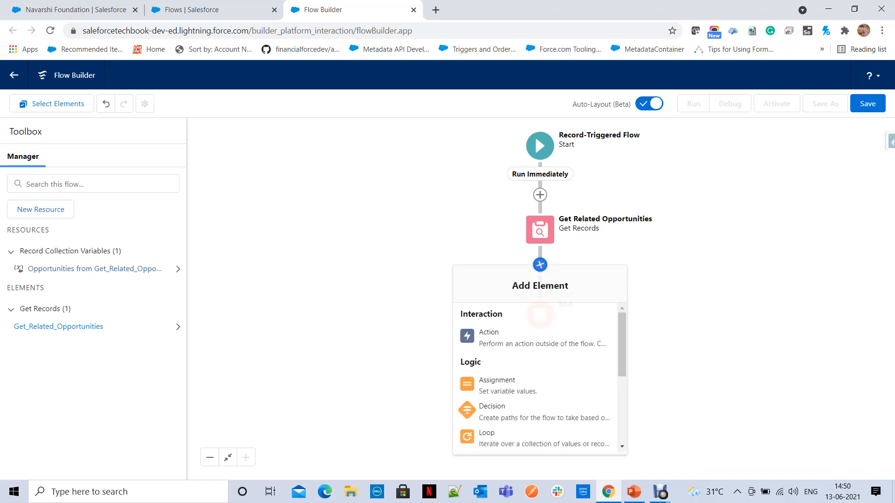
scroll(535, 372, "down", 1)
left_click(534, 383)
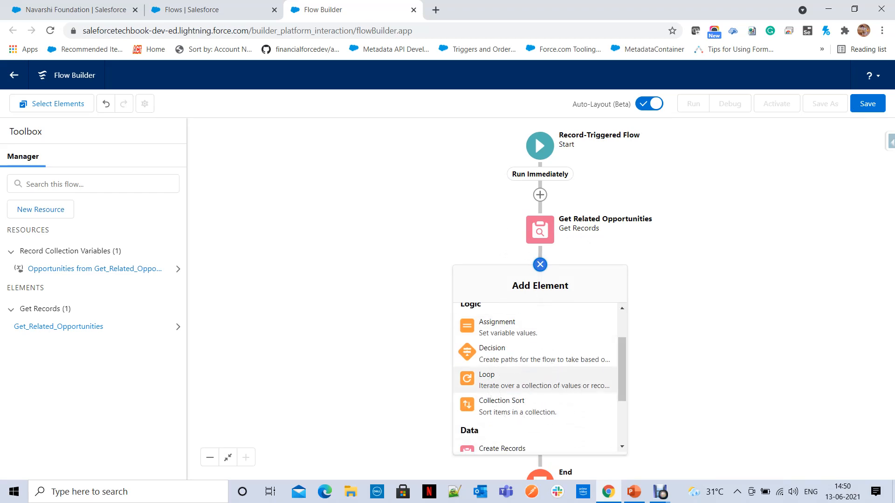
left_click(544, 380)
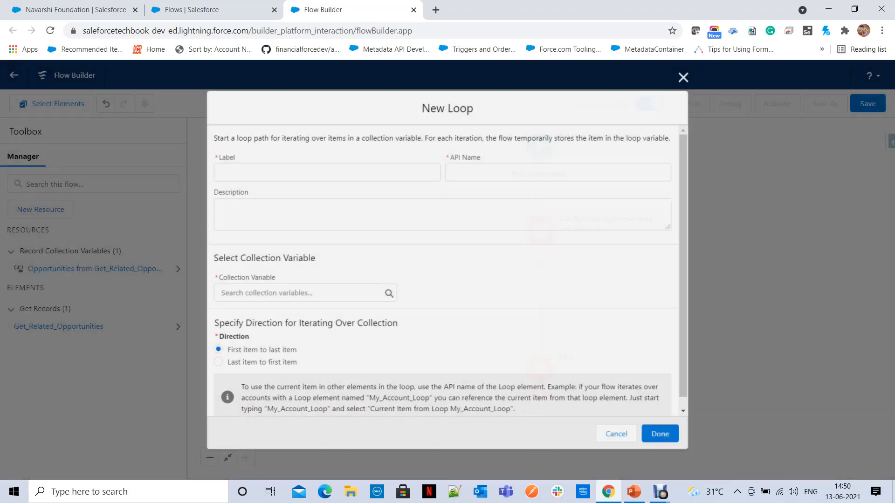
type("Opportunit")
type("y Loop")
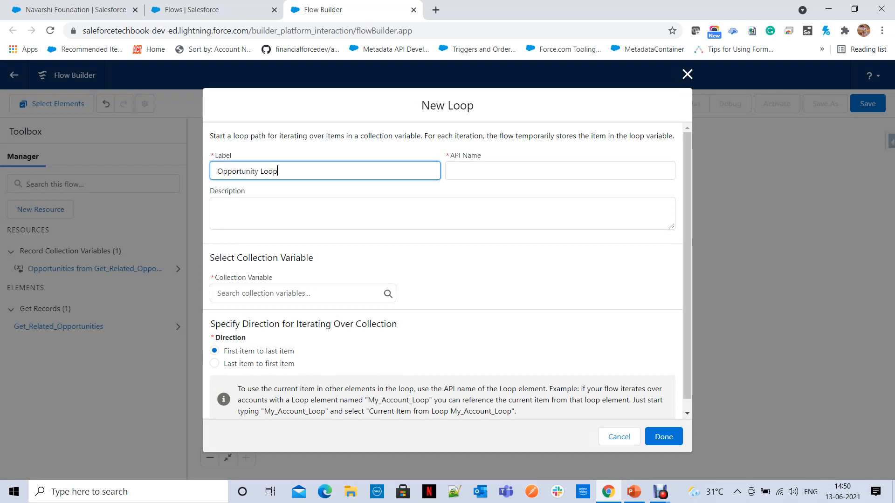
key("Tab")
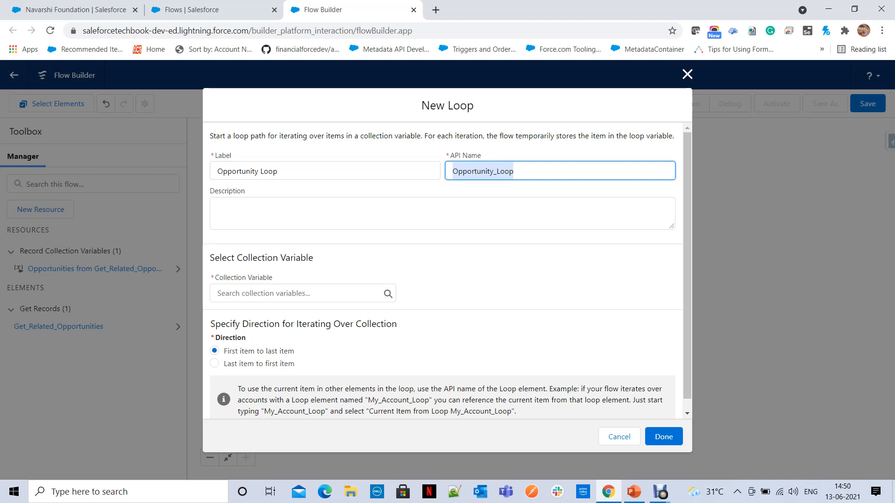
Step: Set the loop's collection variable to {!Get_Related_Opportunities}, iterating first item to last item, and finish the Loop element
scroll(447, 270, "down", 1)
left_click(298, 282)
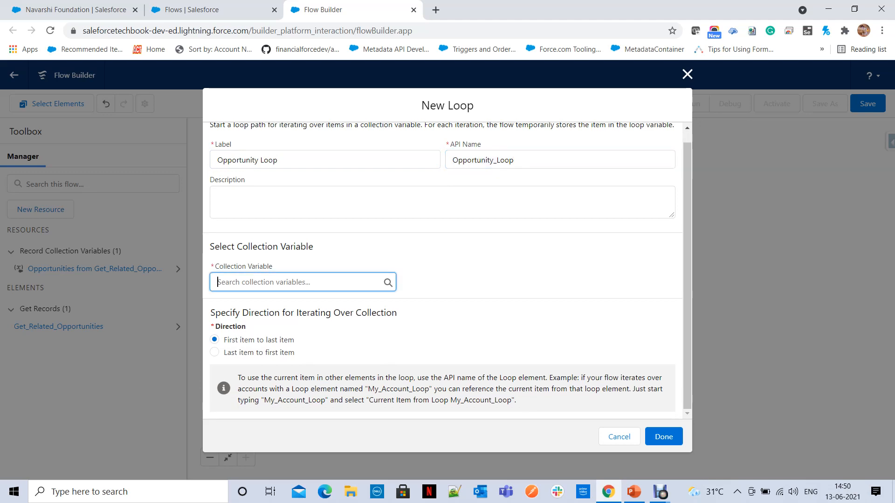
key("Down")
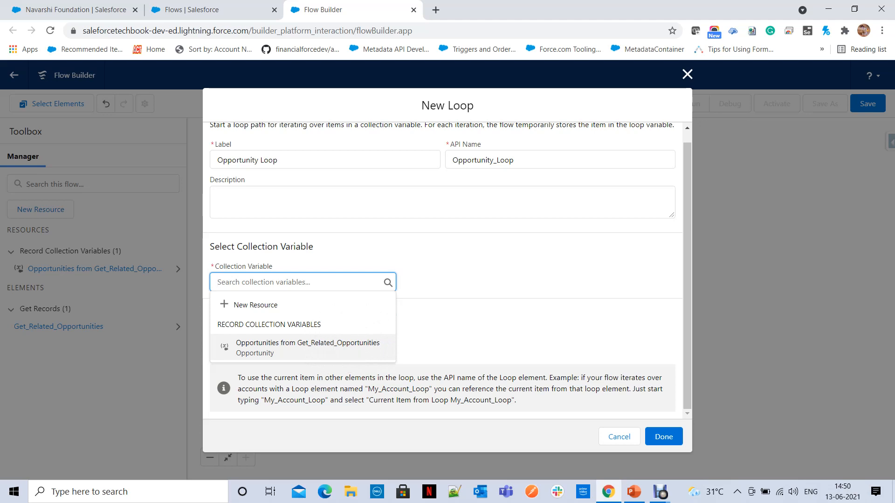
left_click(307, 348)
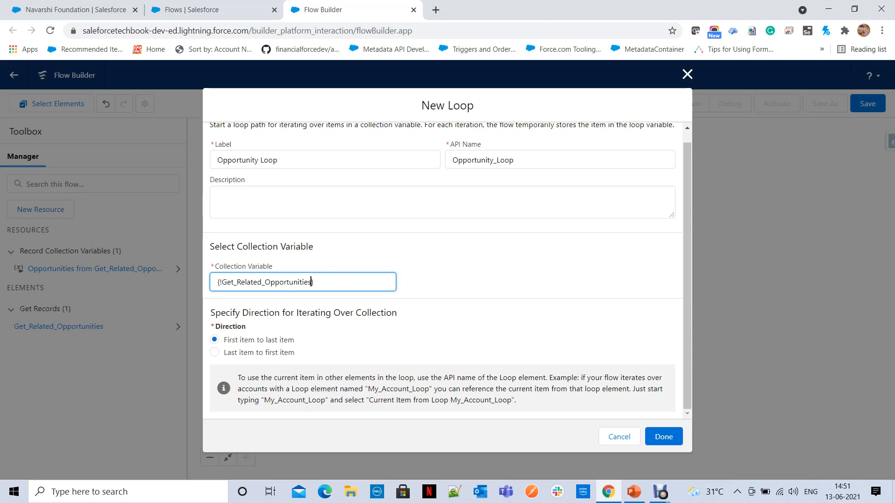
left_click_drag(482, 144, 210, 122)
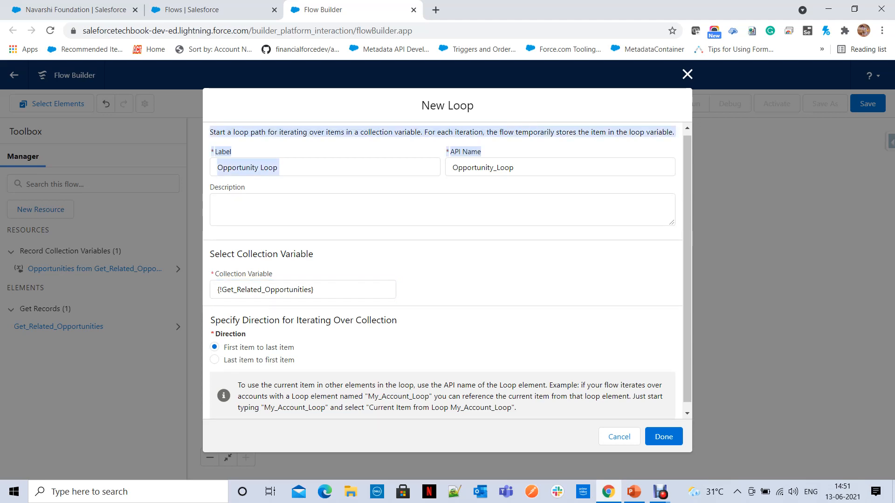
scroll(448, 270, "down", 1)
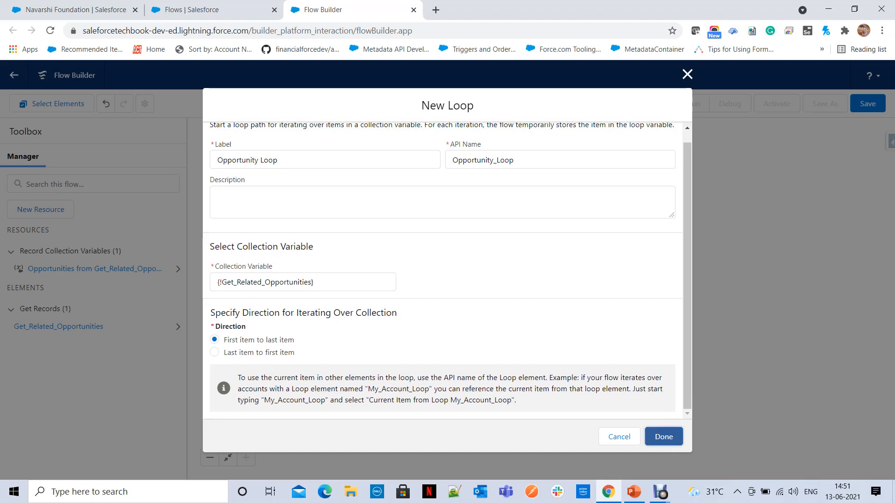
key("Return")
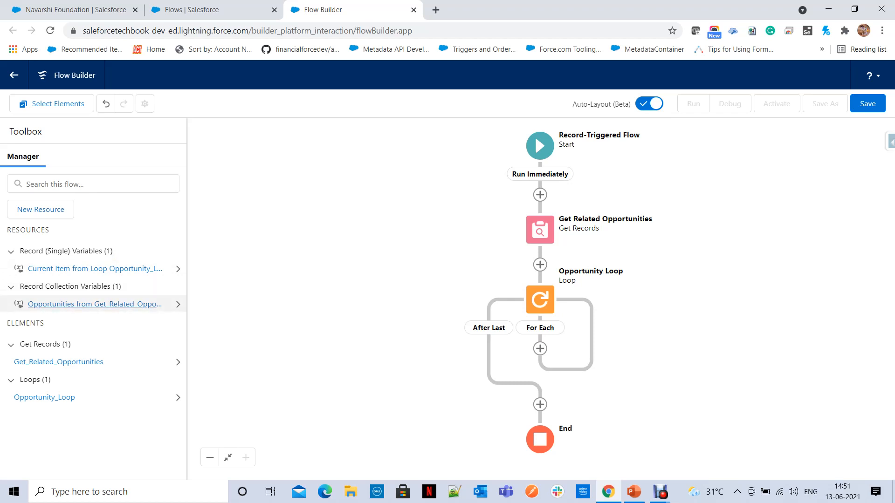
left_click(147, 302)
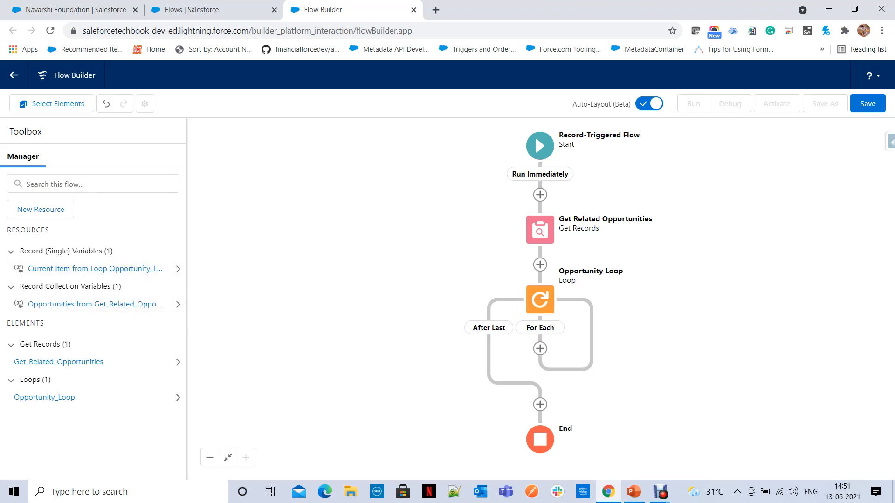
left_click(128, 271)
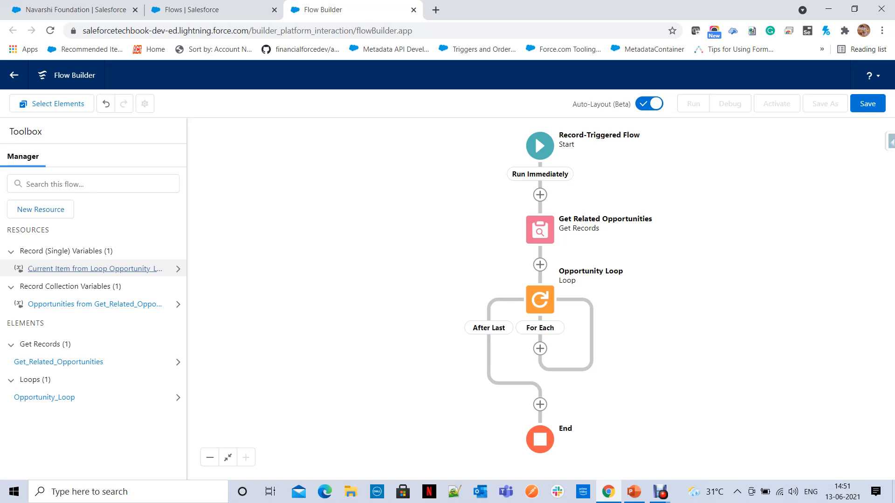
left_click(101, 271)
left_click(101, 270)
left_click(100, 269)
left_click(100, 269)
left_click(101, 269)
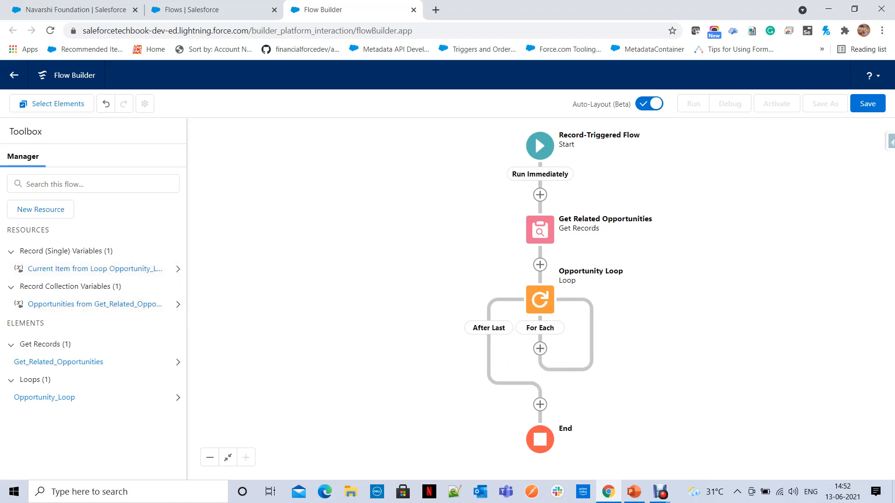
left_click(539, 348)
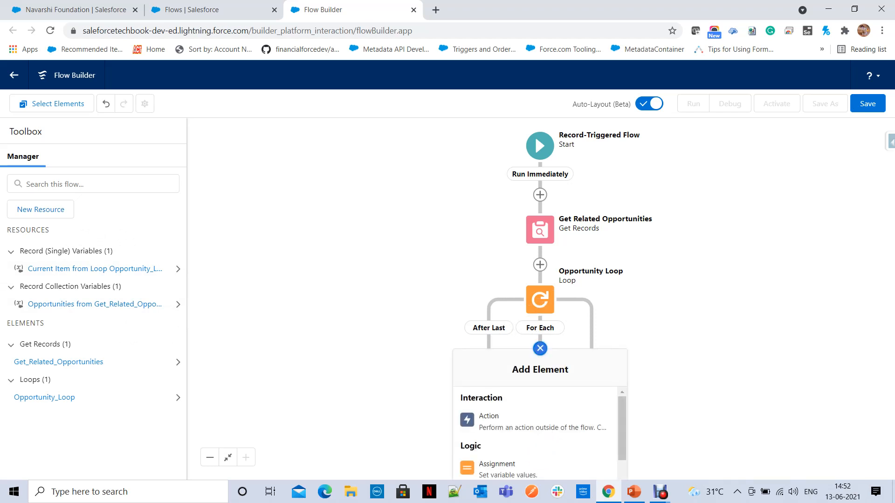
key("Escape")
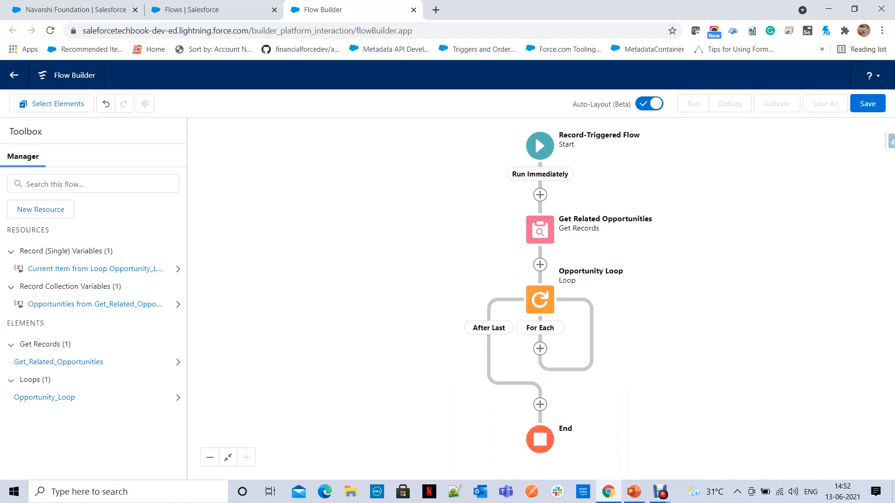
scroll(541, 280, "down", 2)
scroll(541, 280, "down", 1)
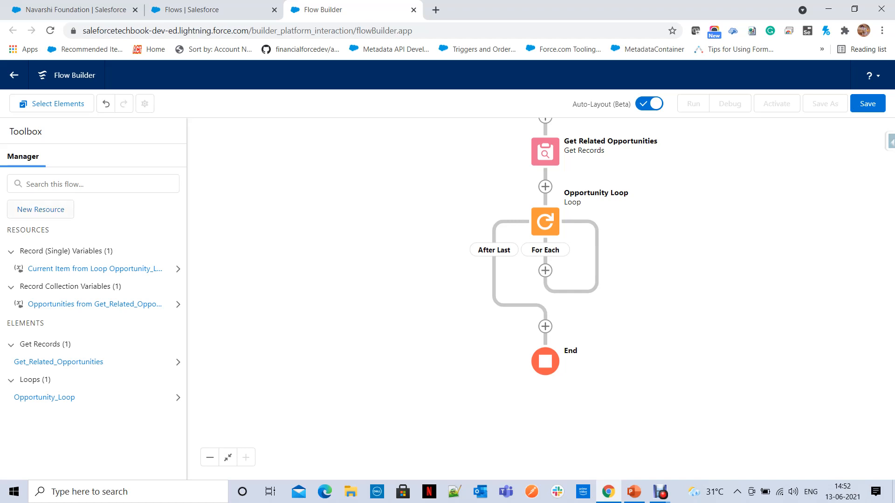
Step: Start a new flow resource of type Variable with the API name TaskRecord
left_click(41, 209)
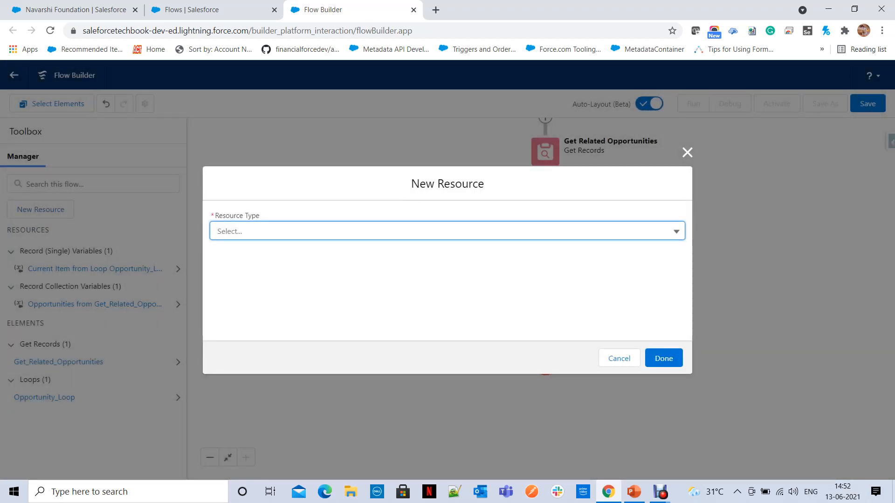
key("Down")
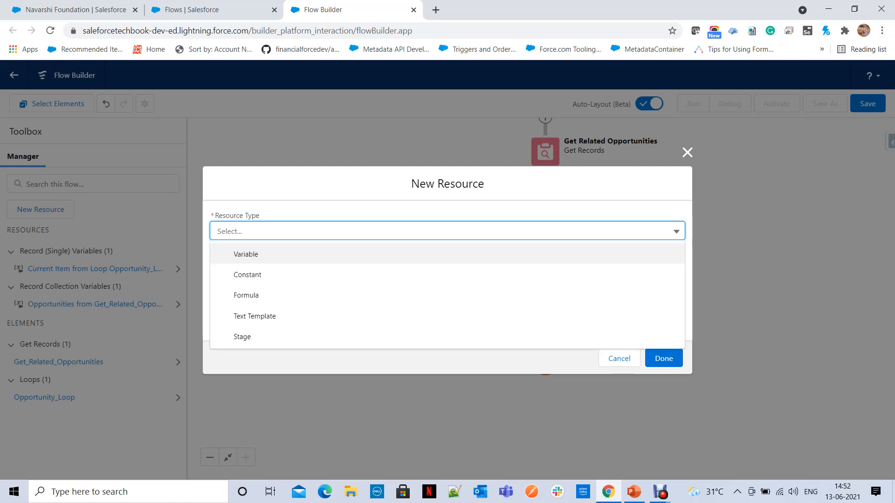
key("Return")
left_click(217, 254)
type("TaskRecord")
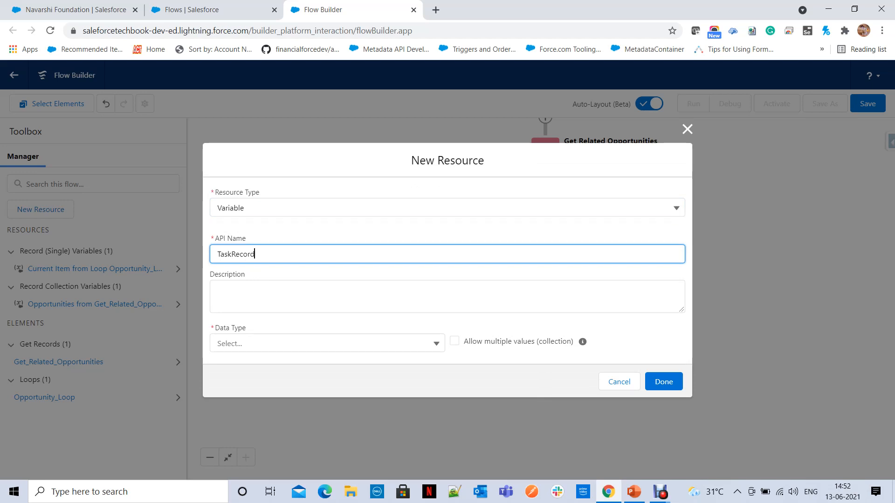
Step: Give the TaskRecord variable the data type Record and the object Task, and finish the resource as a single-value variable
left_click(326, 343)
left_click(242, 203)
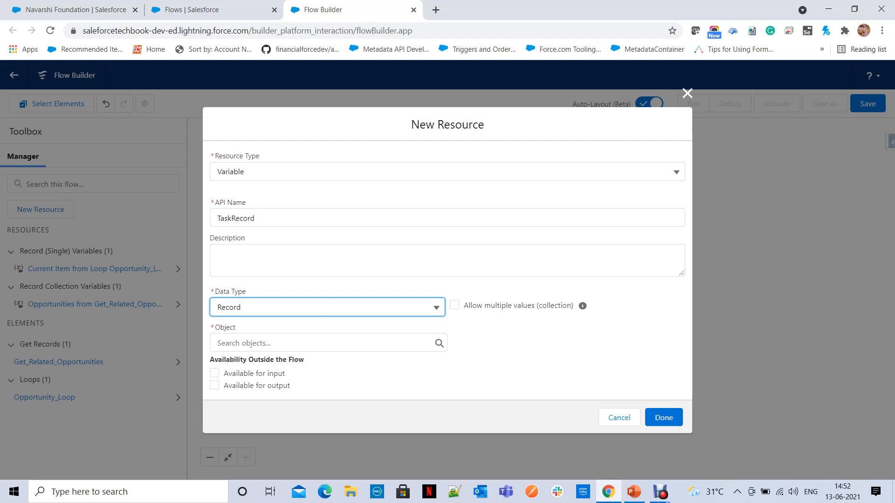
left_click(257, 343)
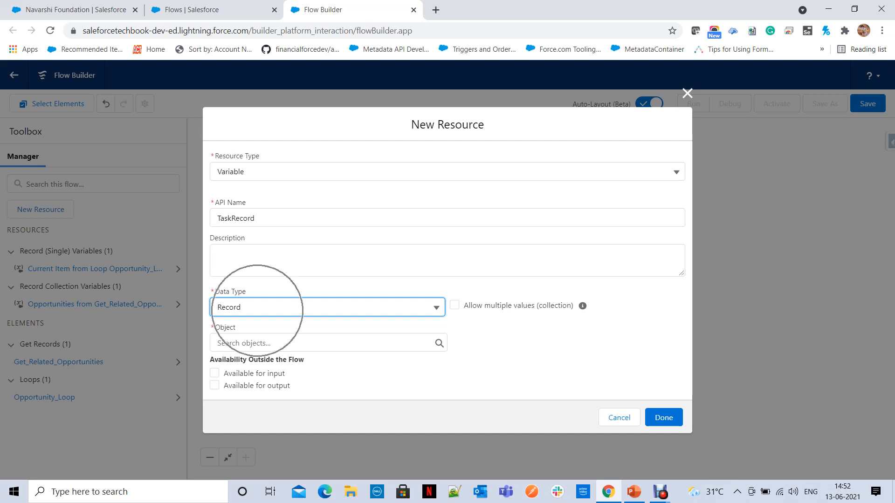
type("Task")
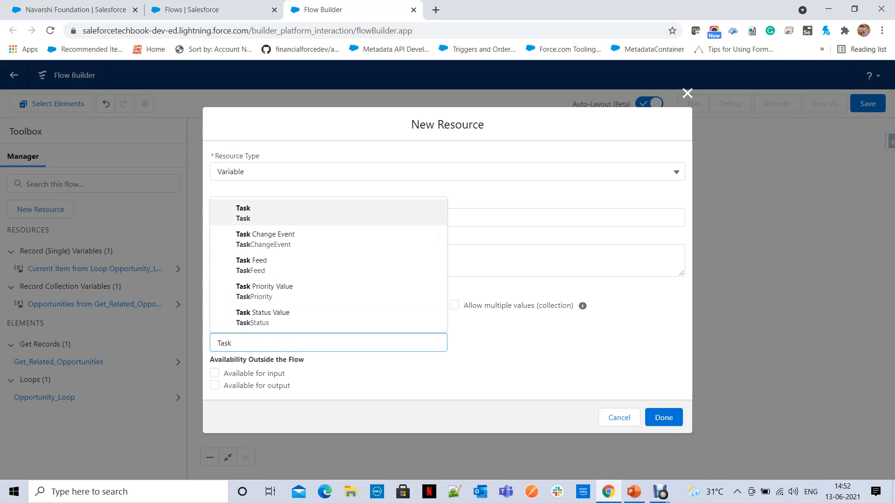
key("Return")
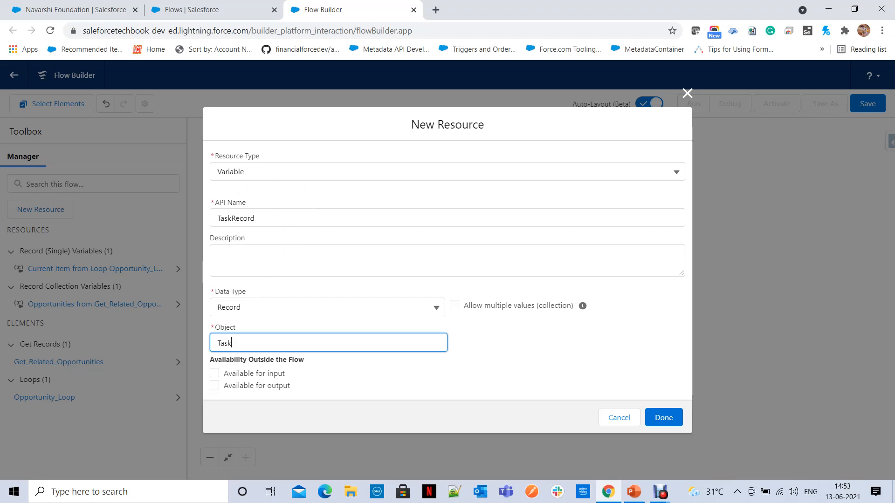
left_click(663, 417)
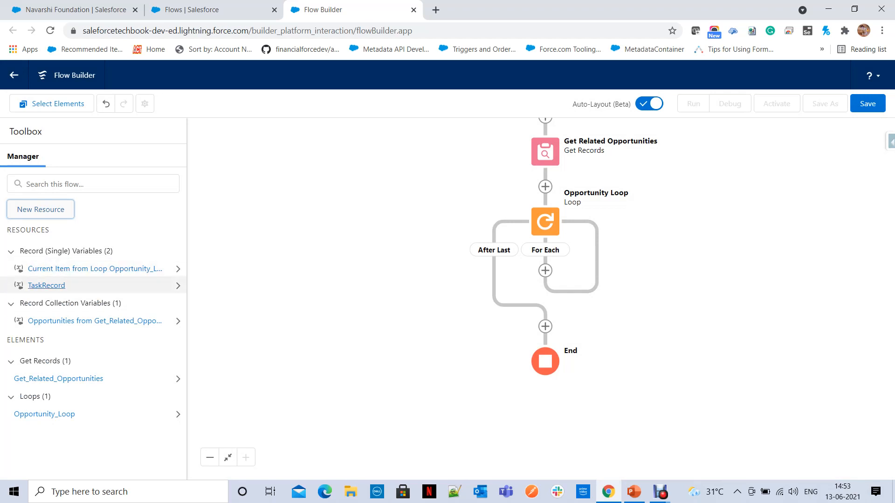
Step: Start another new flow resource of type Variable with the API name TaskList
left_click(41, 210)
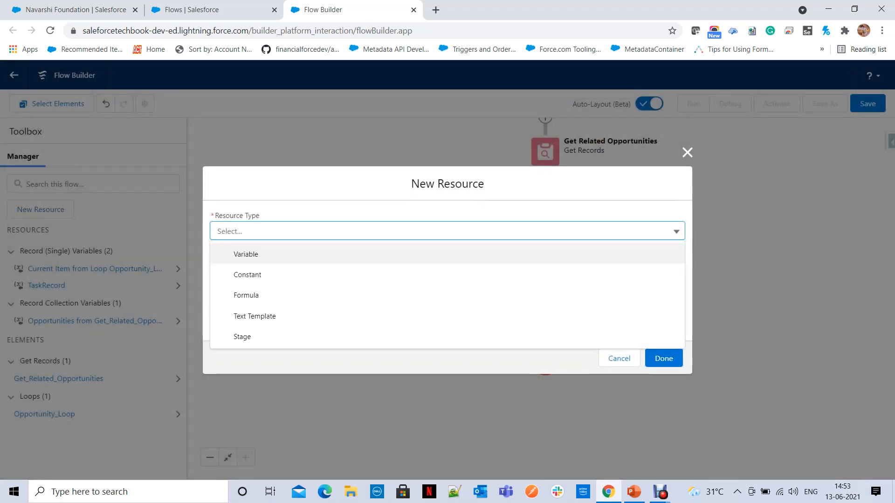
key("Return")
key("Tab")
type("TaskList")
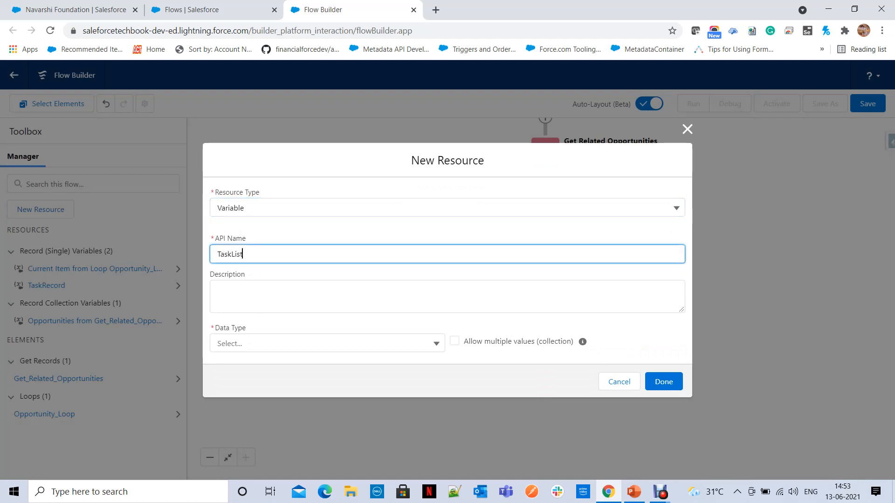
Step: Make TaskList a Record collection that allows multiple values for the Task object, and finish the resource
left_click(326, 343)
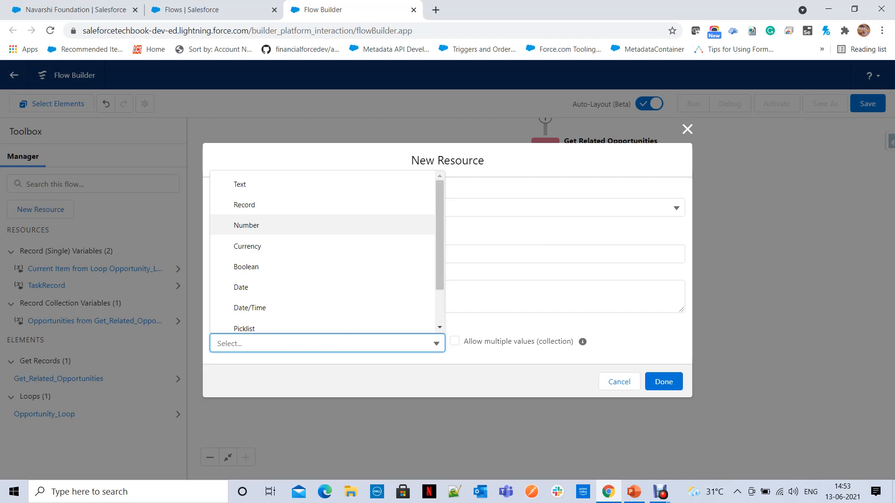
key("Up")
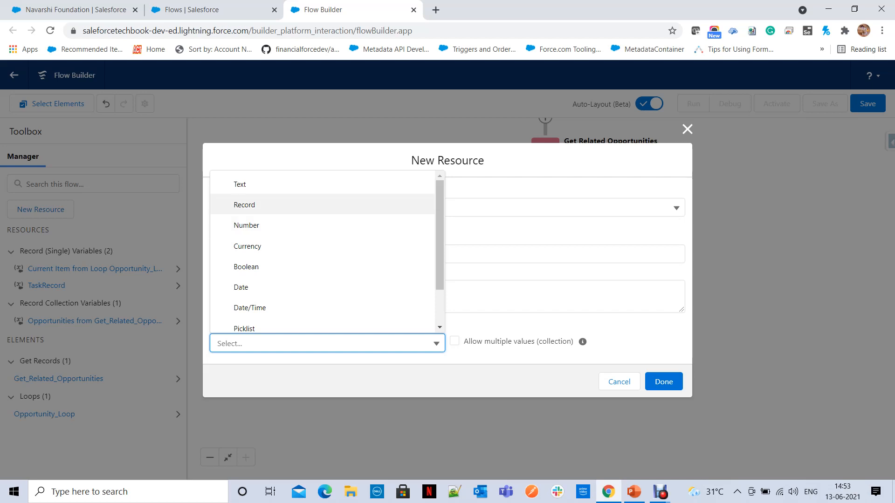
key("Return")
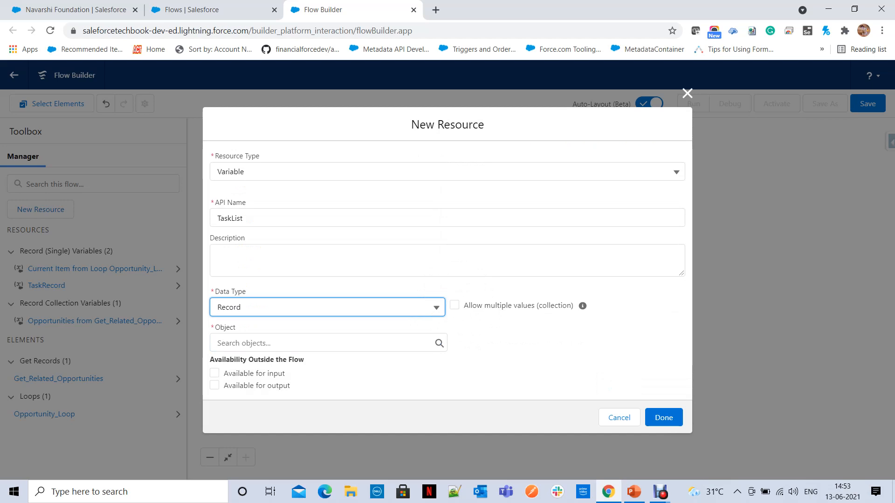
left_click(454, 305)
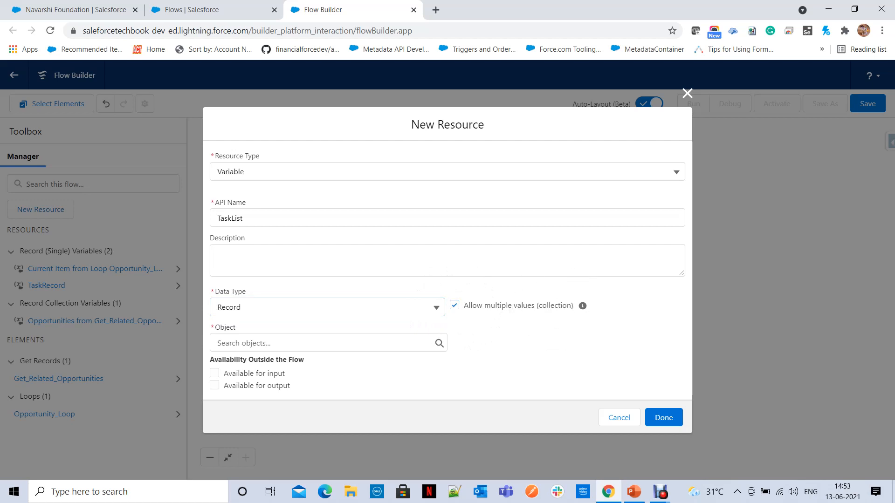
left_click(321, 343)
type("Task")
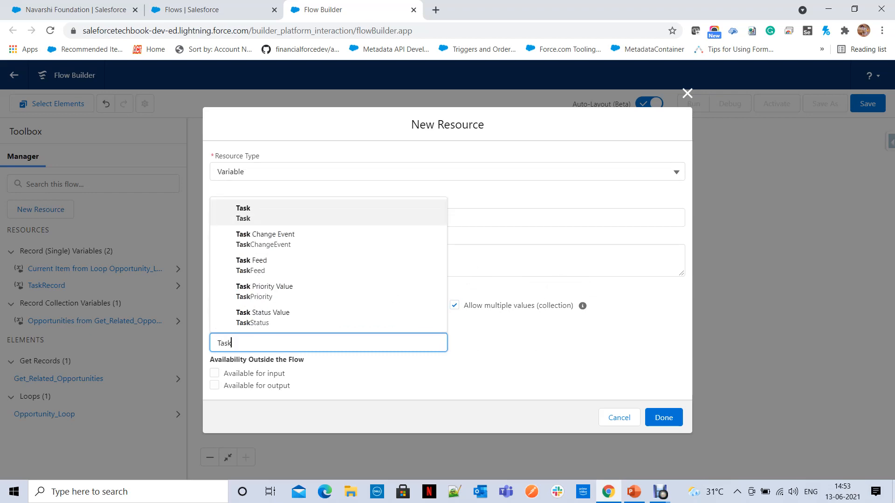
left_click(328, 213)
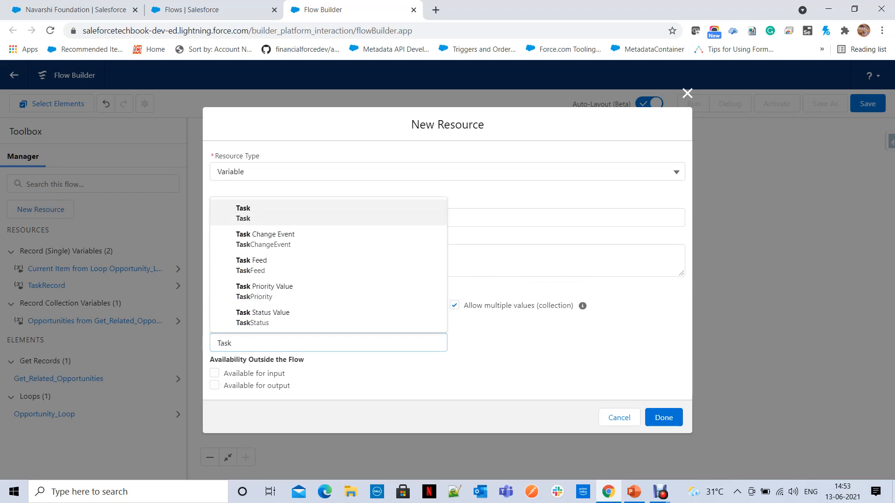
left_click(663, 418)
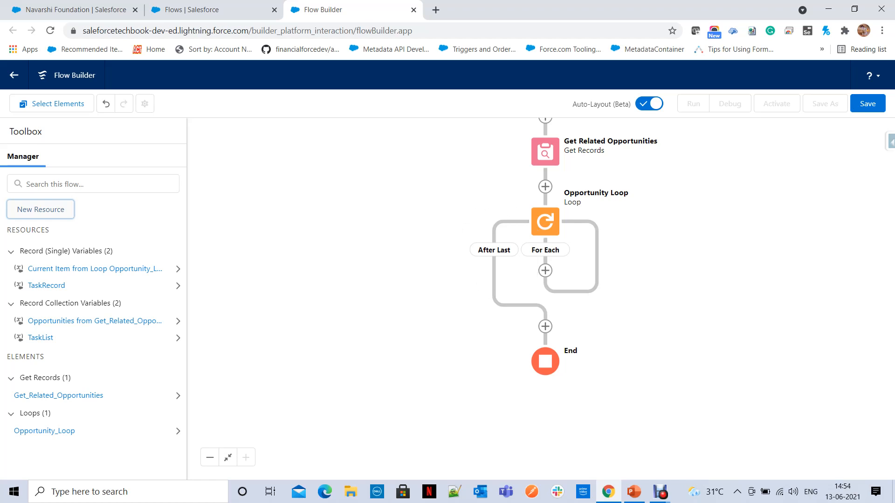
left_click(545, 326)
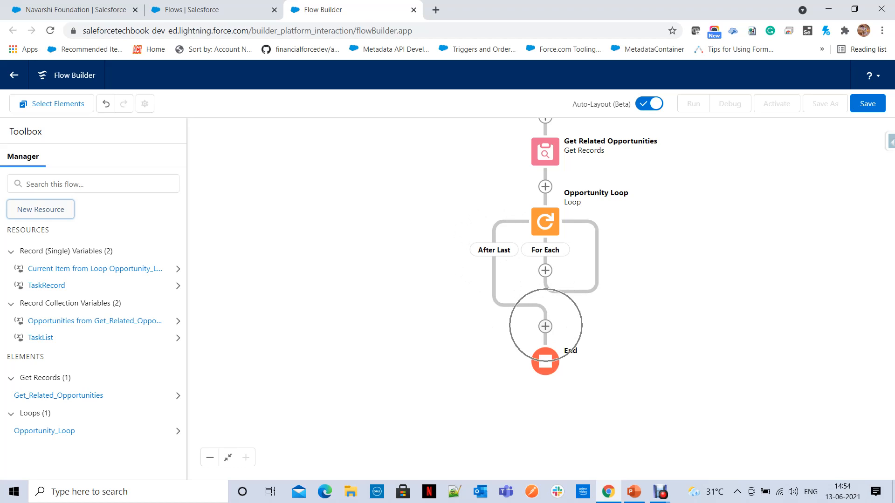
left_click(545, 327)
left_click(545, 326)
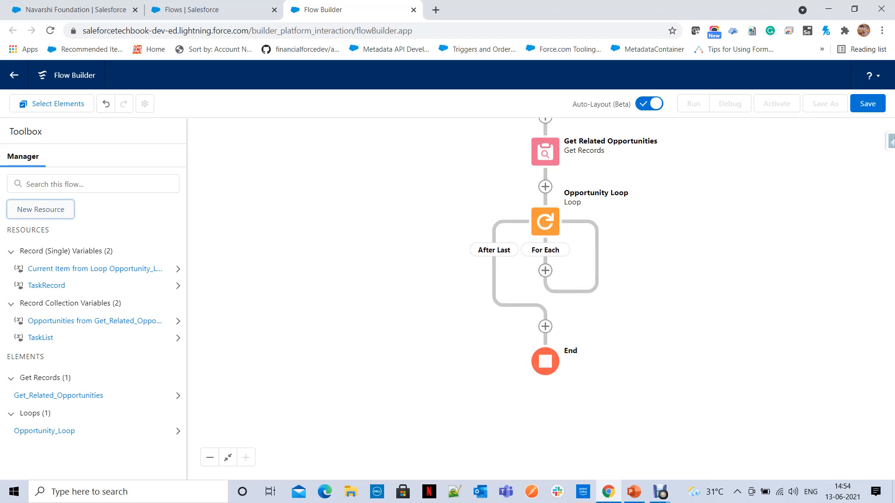
Step: Add an Assignment element on the loop's For Each path, labelled "Task Record Preparation" with API name Task_Record_Preparation
left_click(546, 270)
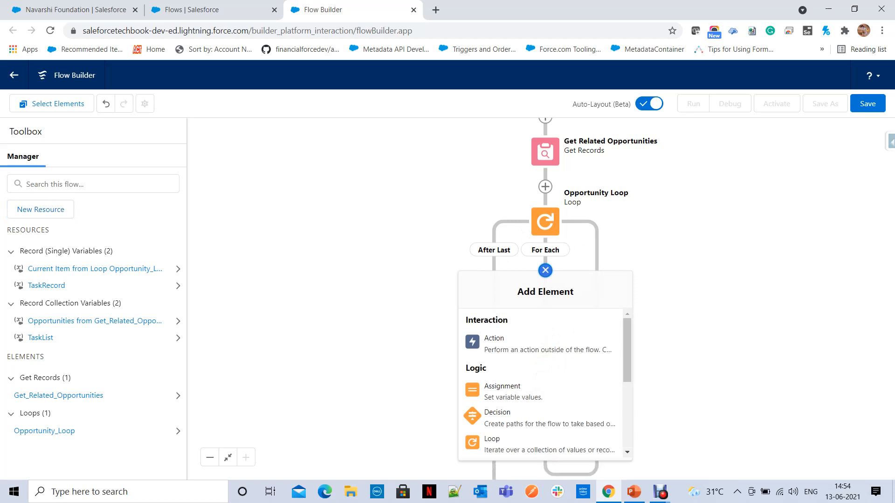
scroll(540, 352, "down", 1)
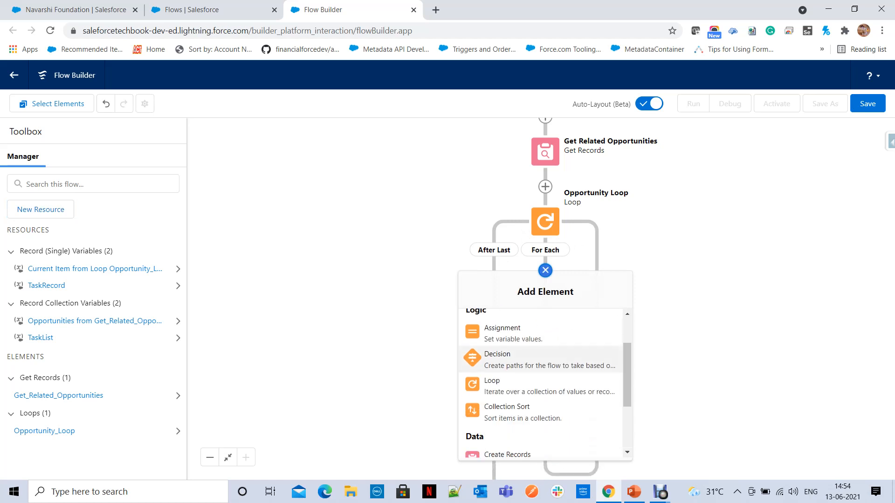
left_click(533, 334)
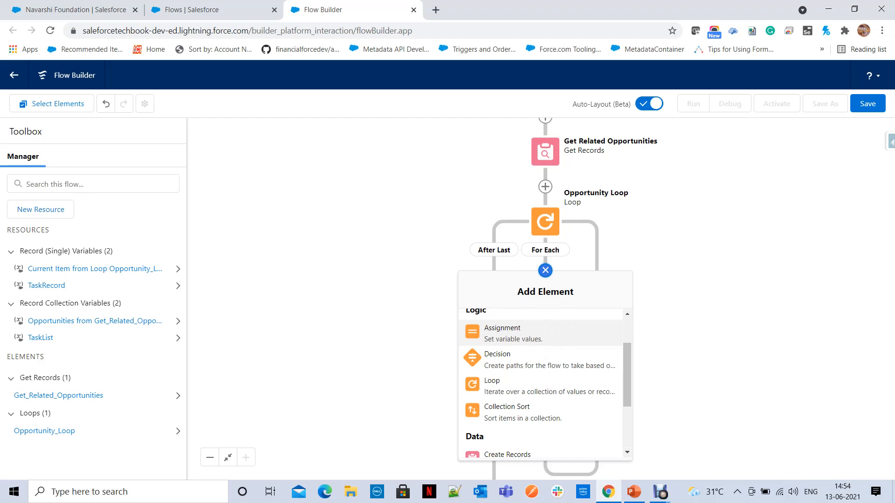
left_click(533, 334)
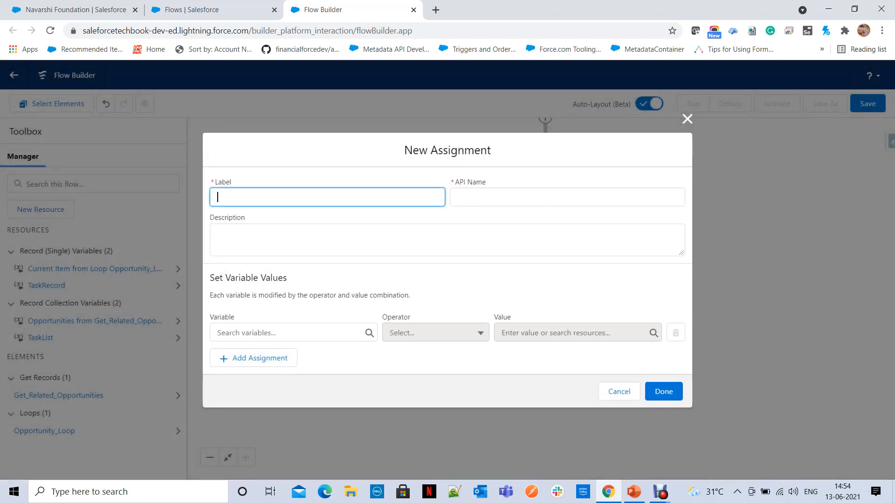
type("Task Rec")
key("BackSpace")
key("BackSpace")
type("ecord")
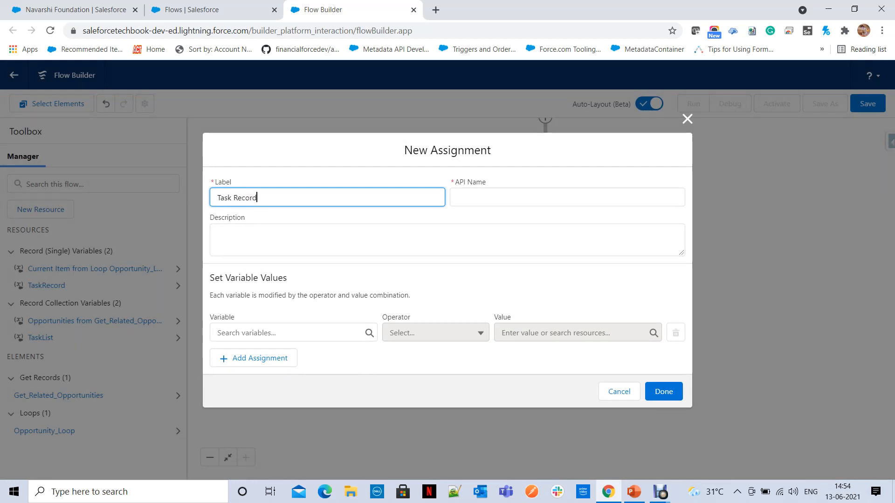
type(" Preparation")
key("Tab")
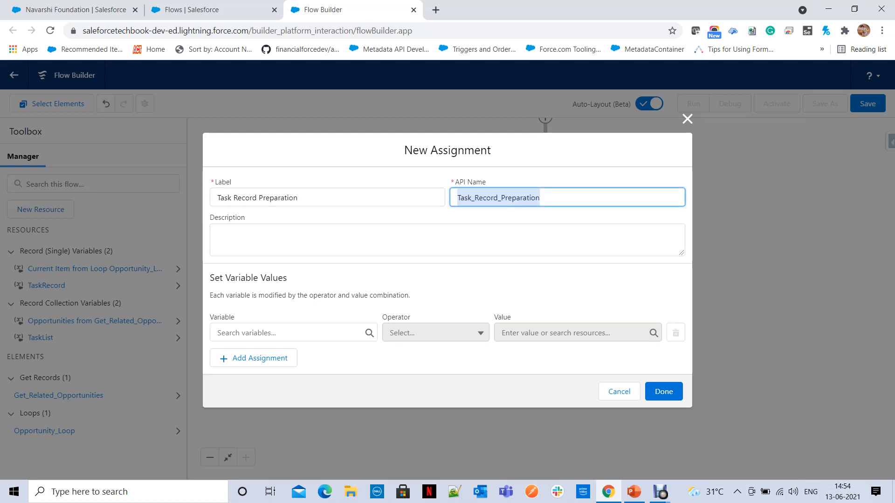
Step: Choose the Related To ID field {!TaskRecord.WhatId} as the variable of the first assignment row
left_click(289, 333)
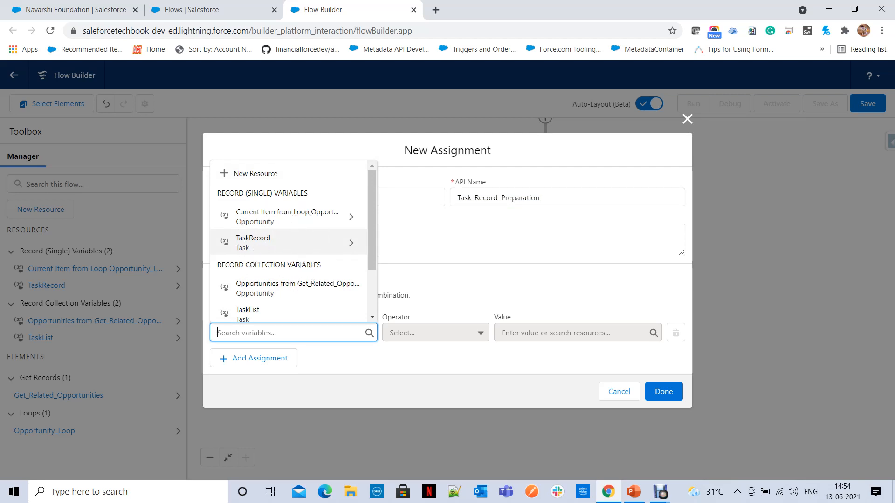
left_click(351, 243)
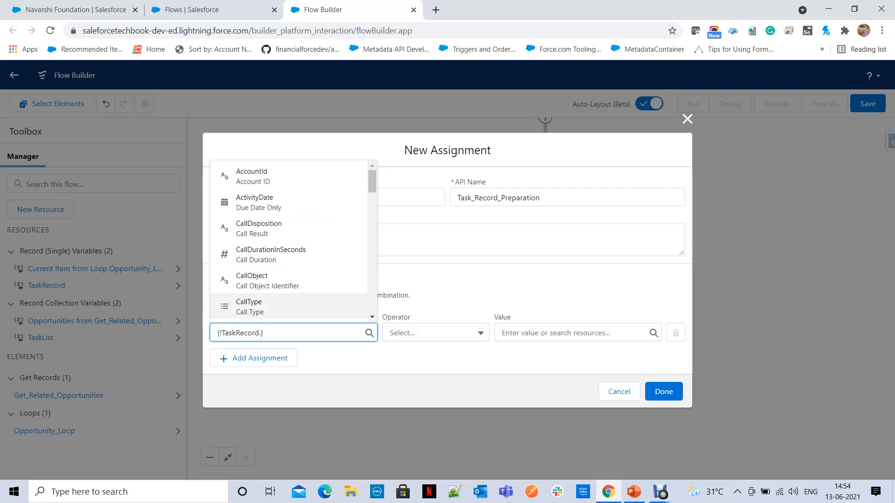
type("What")
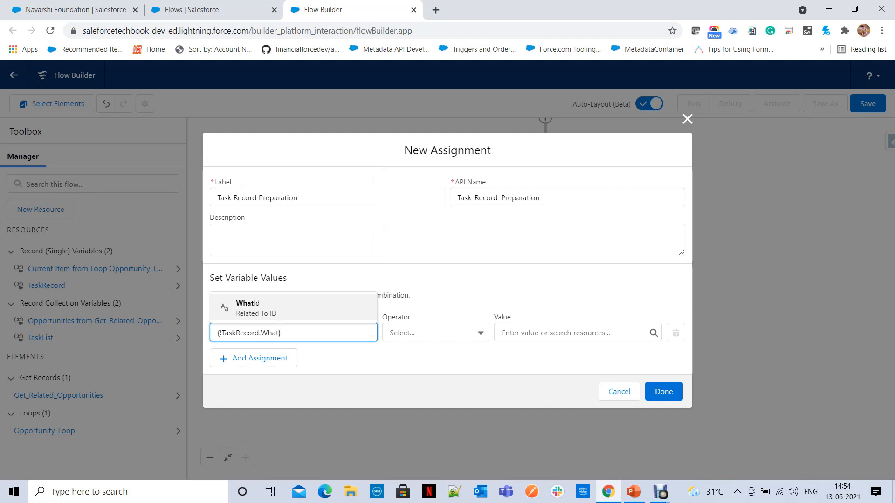
key("Return")
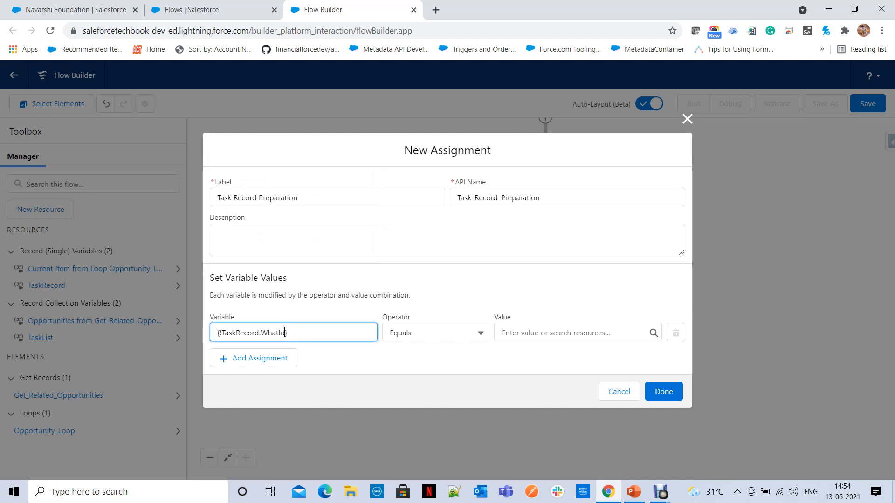
Step: Set the value of the TaskRecord Related To ID row to the current loop opportunity's ID, {!Opportunity_Loop.ID}
left_click(501, 333)
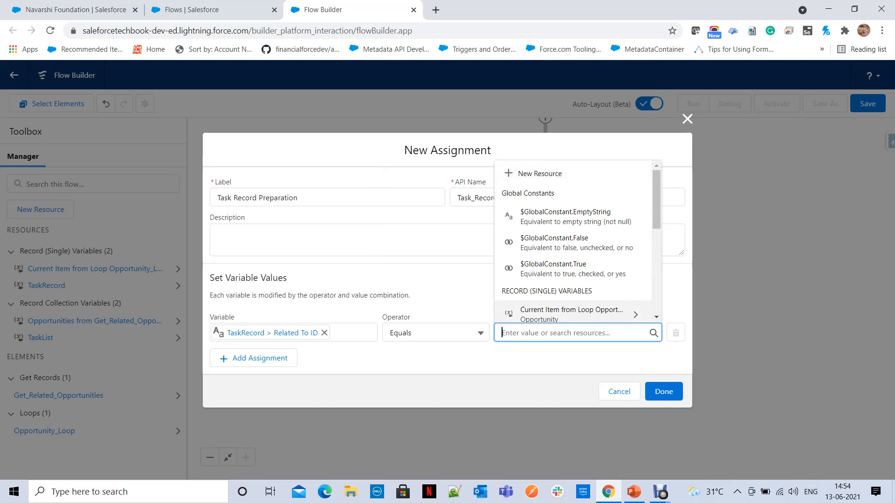
scroll(573, 252, "down", 1)
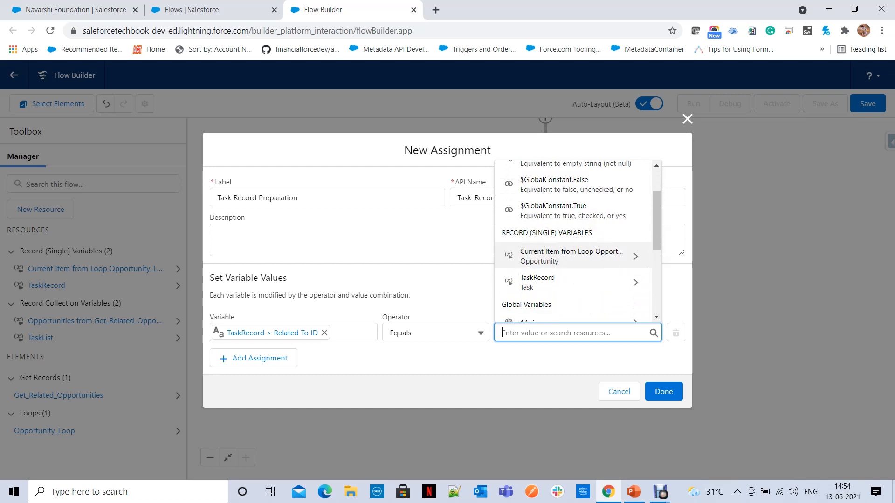
key("Return")
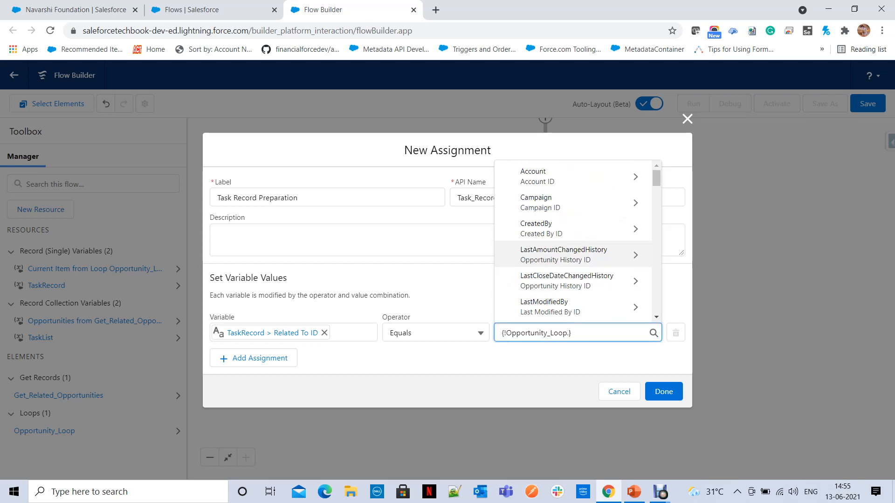
type("ID")
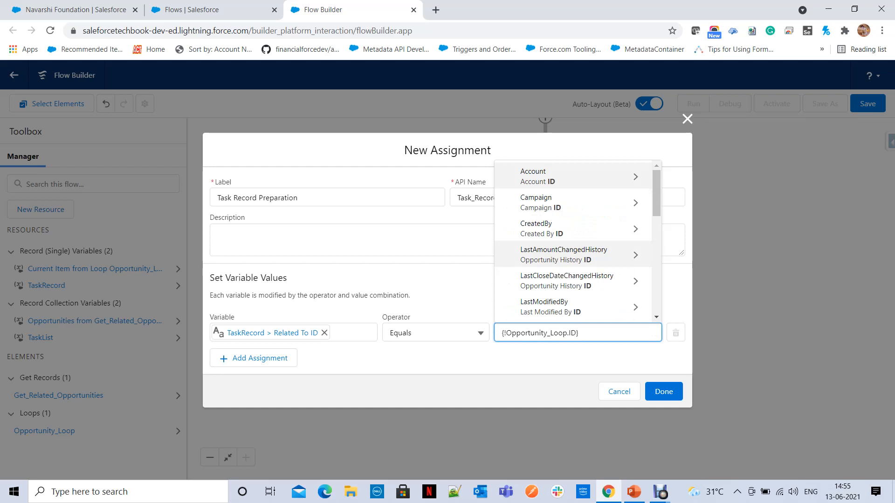
key("Tab")
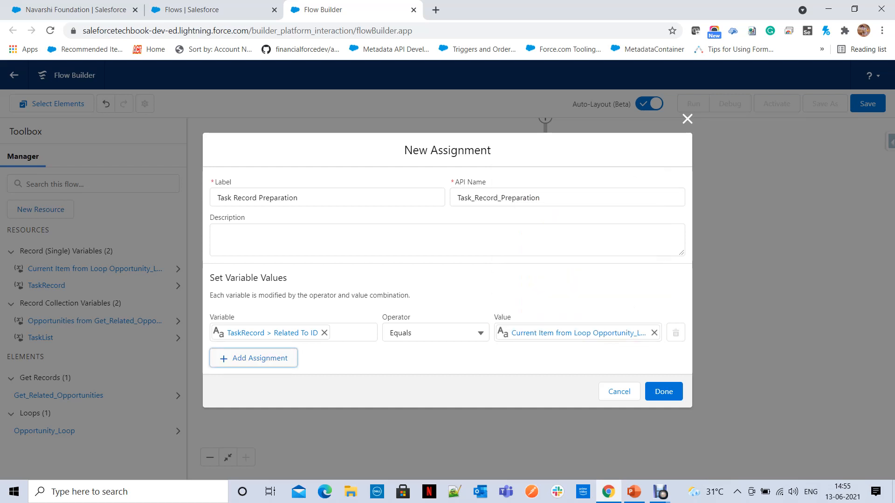
Step: Add a second assignment row with {!TaskRecord.Subject} as its variable
key("Return")
key("Tab")
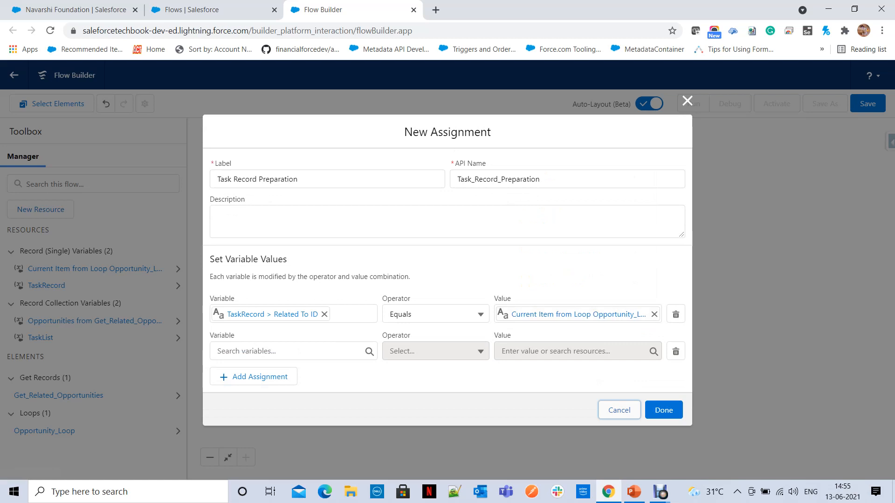
left_click(289, 351)
type("Task")
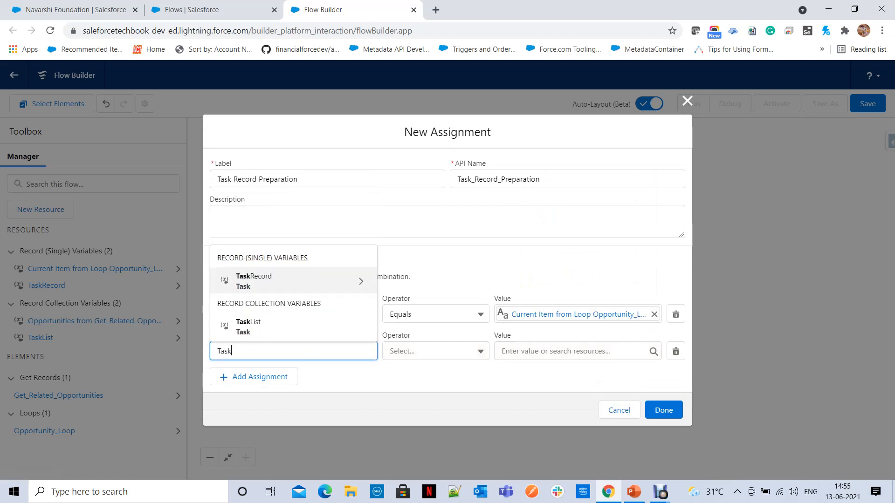
key("Return")
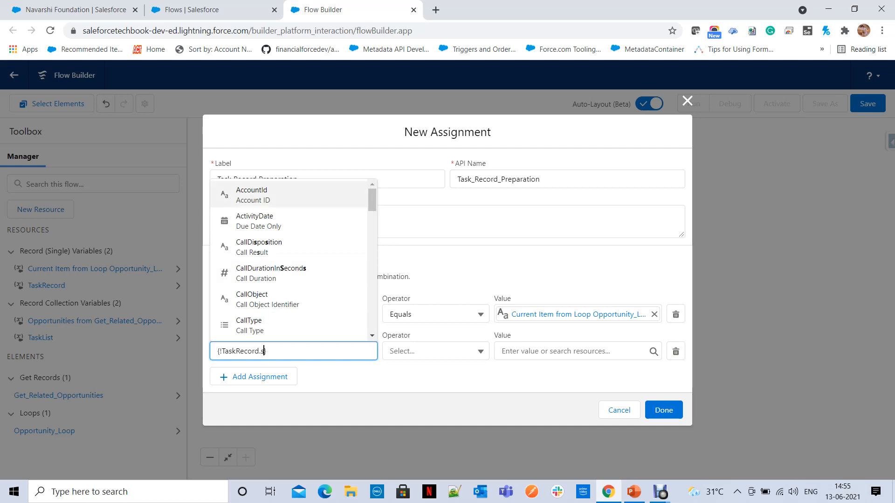
type("sub")
key("Return")
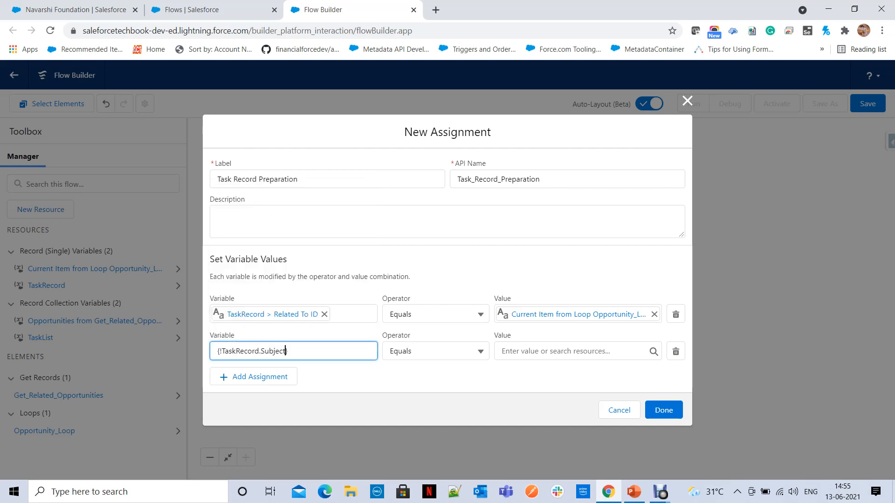
Step: Set the value of the TaskRecord Subject row to the picklist value Other
left_click(554, 351)
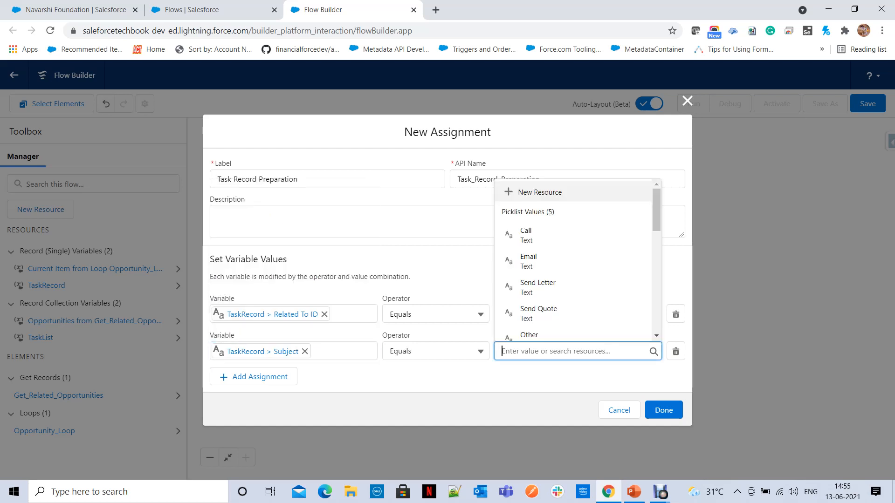
key("Down")
key("Down")
key("Down")
key("Down")
key("Down")
key("Return")
Step: Add a third assignment row with the Due Date Only field {!TaskRecord.ActivityDate} as its variable
key("Tab")
key("Tab")
key("Return")
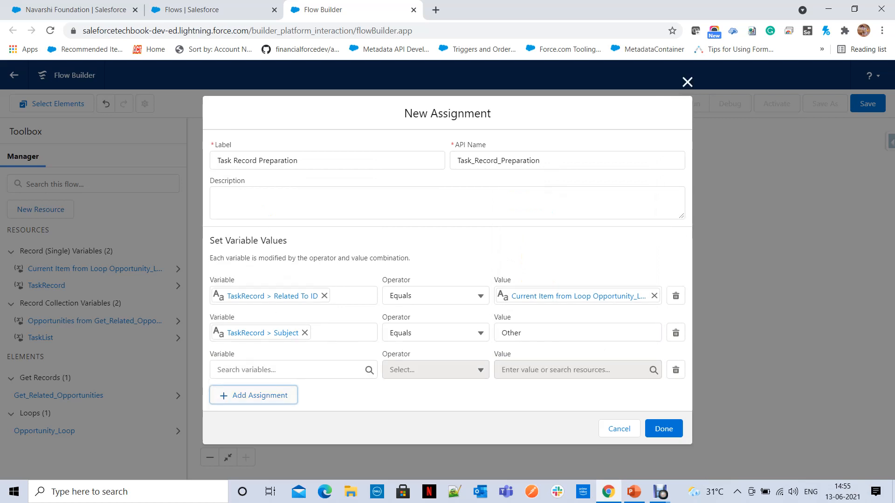
left_click(279, 370)
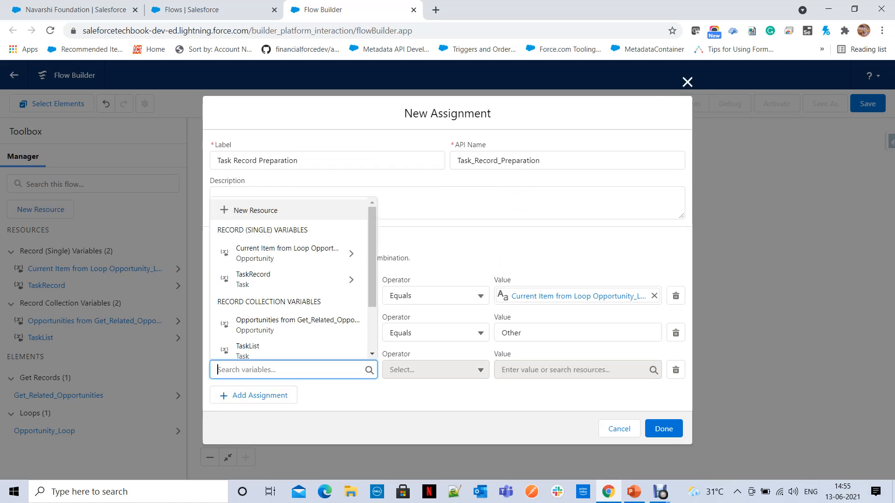
type("Task")
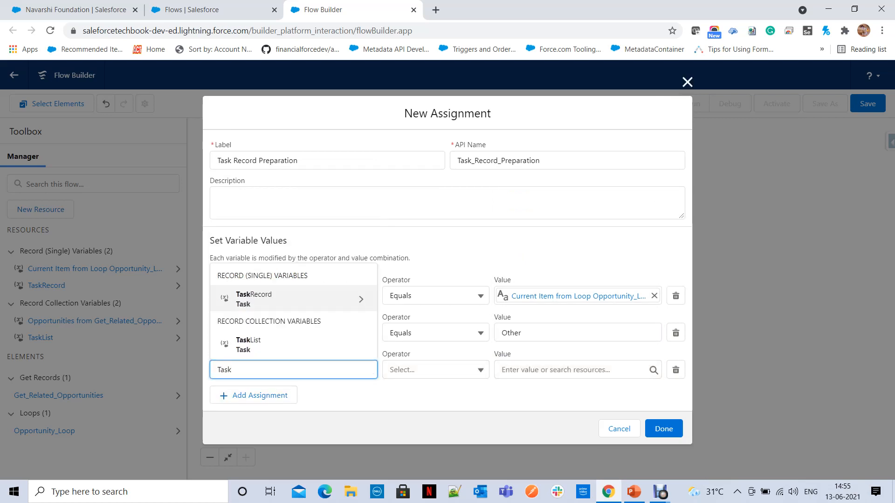
left_click(361, 299)
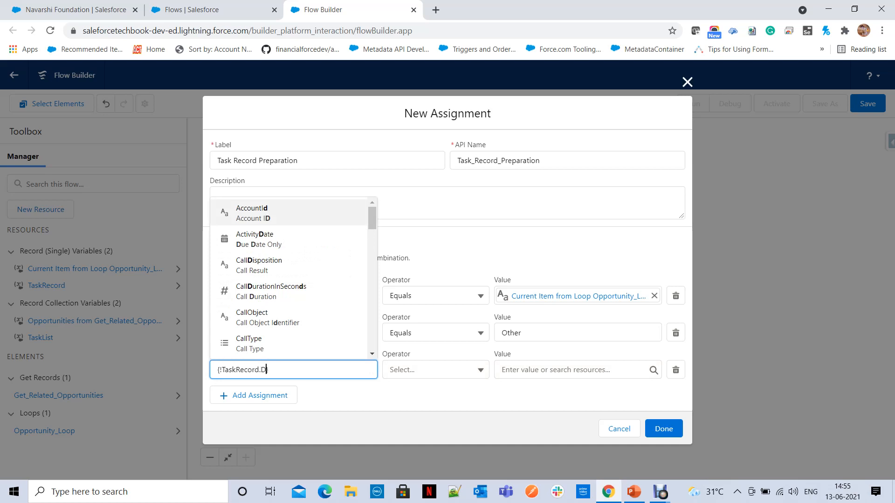
type("Du")
key("BackSpace")
key("BackSpace")
type("Act")
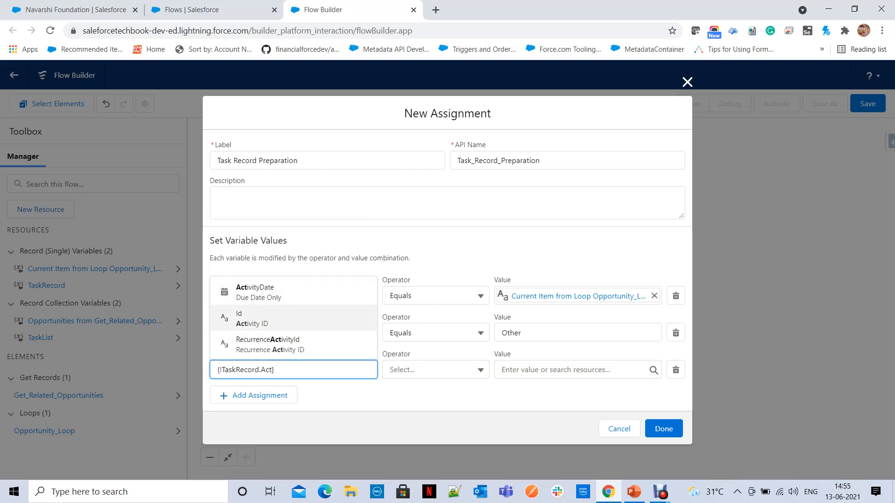
key("Up")
key("Return")
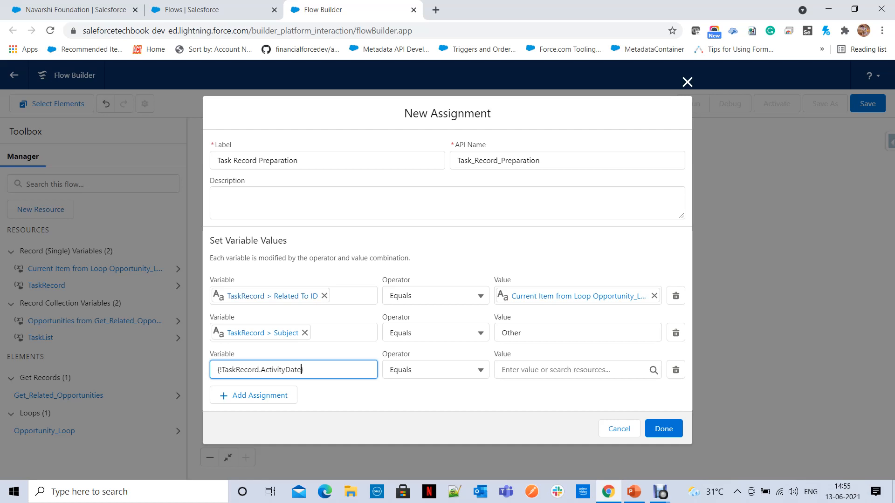
Step: Set the value of the Due Date Only row to the global flow variable {!$Flow.CurrentDate}
left_click(559, 369)
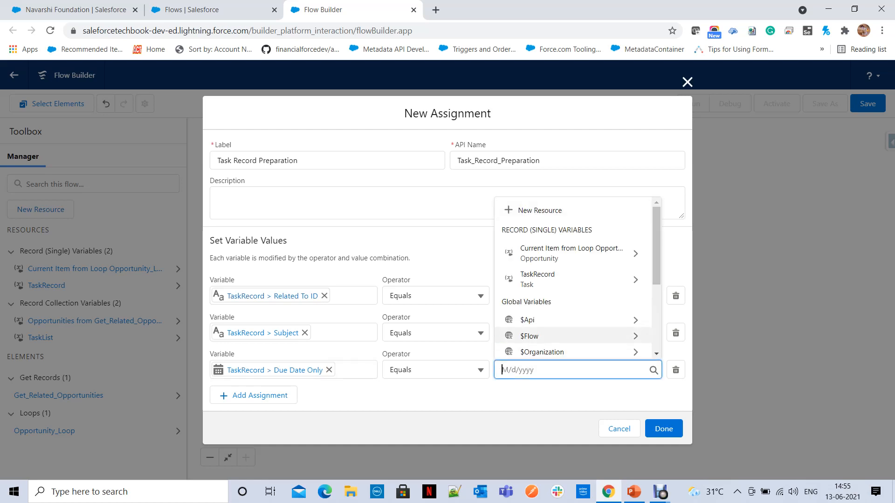
scroll(573, 277, "down", 2)
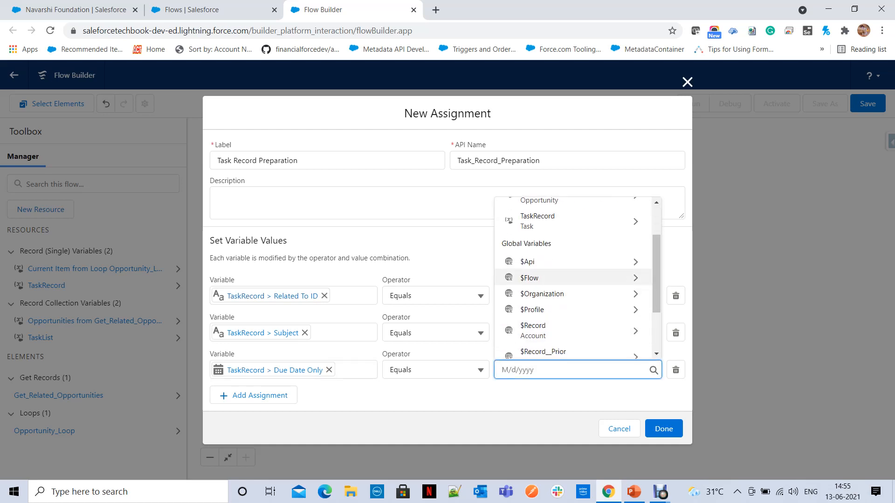
left_click(592, 278)
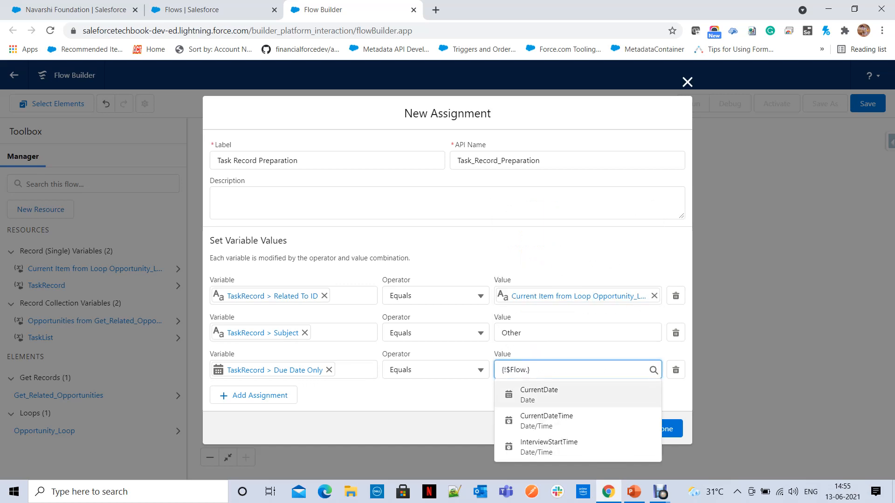
key("Return")
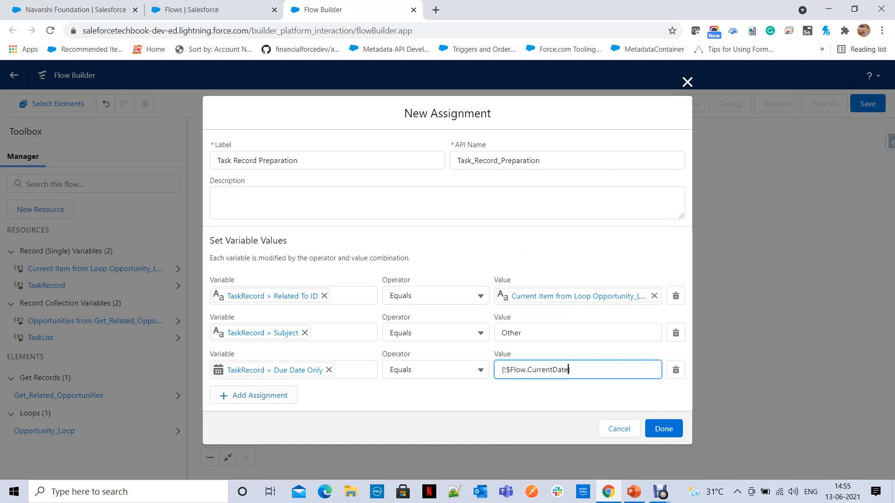
Step: Add a fourth assignment row with the Assigned To ID field (OwnerId) of TaskRecord as its variable
left_click(253, 395)
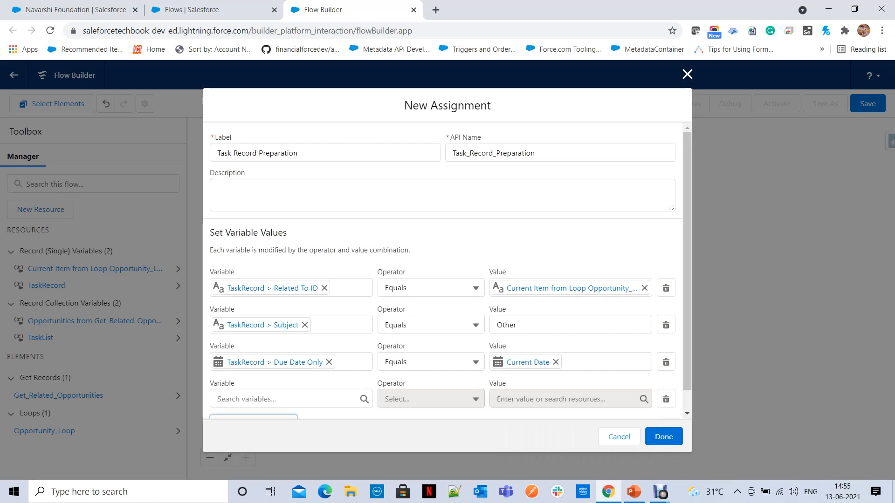
left_click(280, 377)
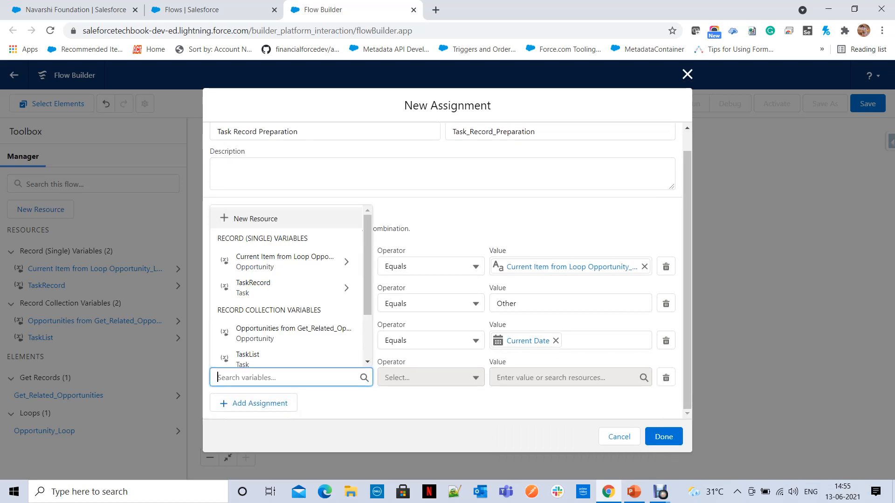
type("Task")
key("Return")
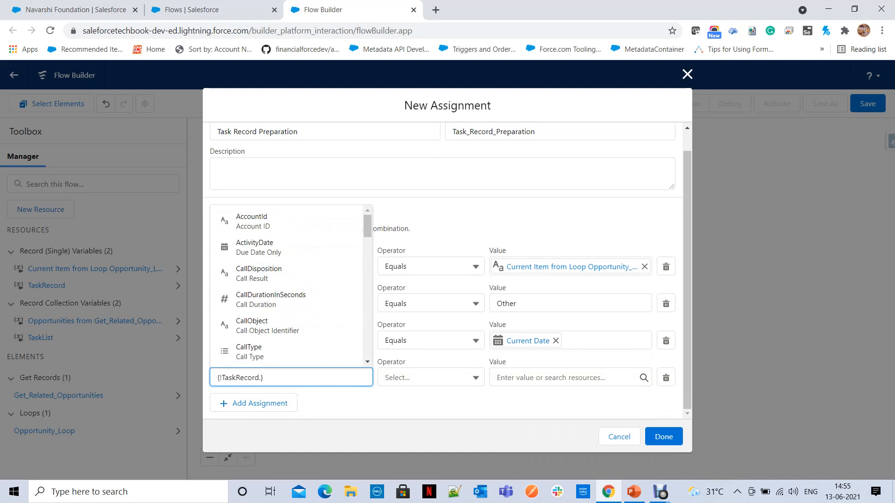
type("ass")
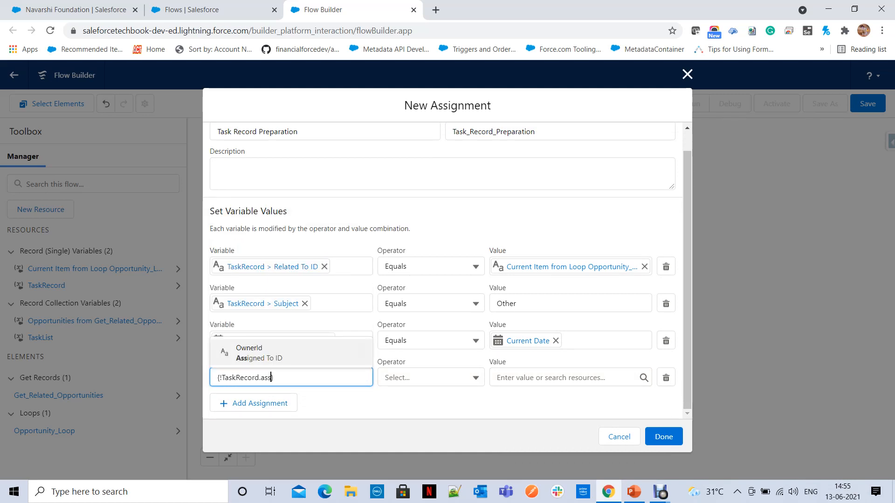
key("Return")
Step: Choose the current item from Opportunity_Loop as the source record for the Assigned To ID row's value
left_click(564, 377)
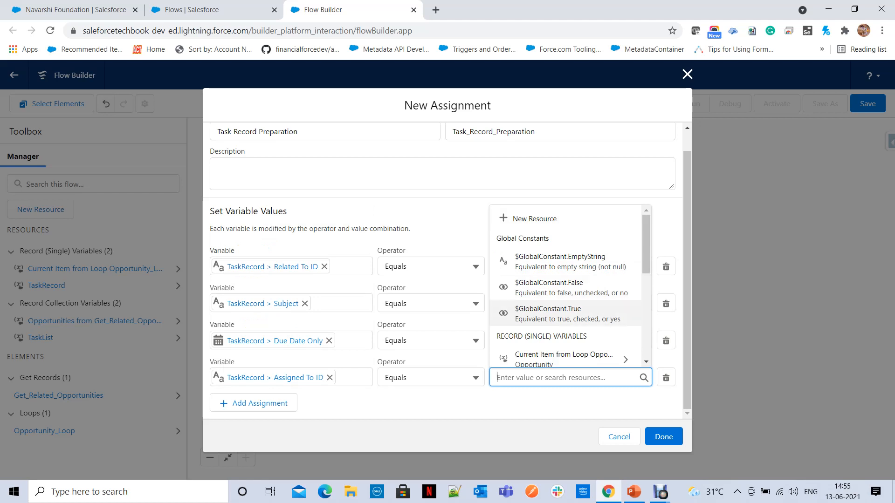
key("Down")
key("Down")
key("Return")
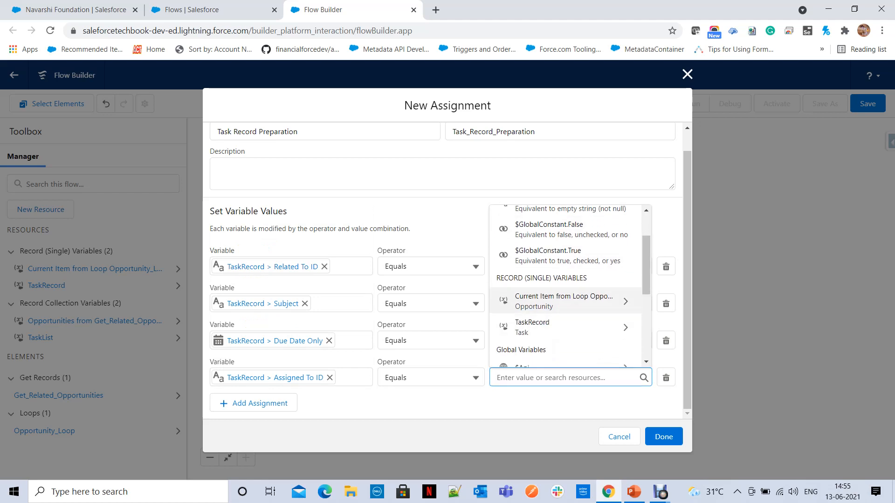
type("Own")
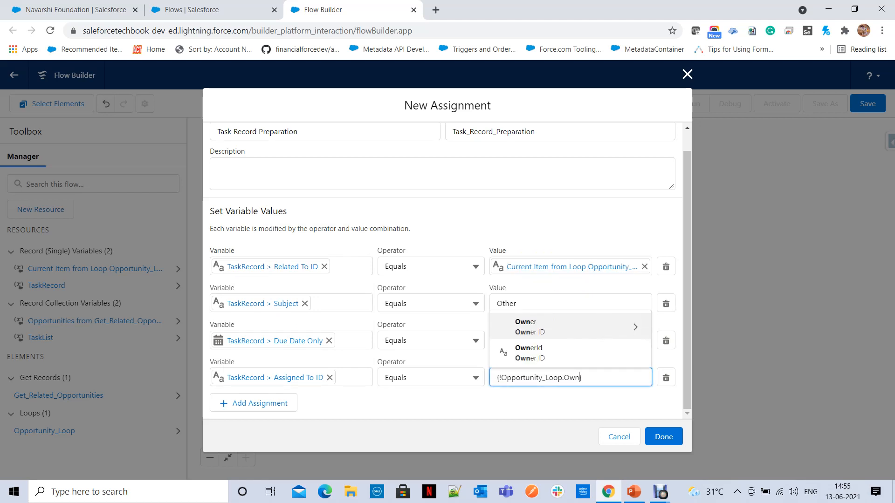
key("Down")
key("Up")
key("Return")
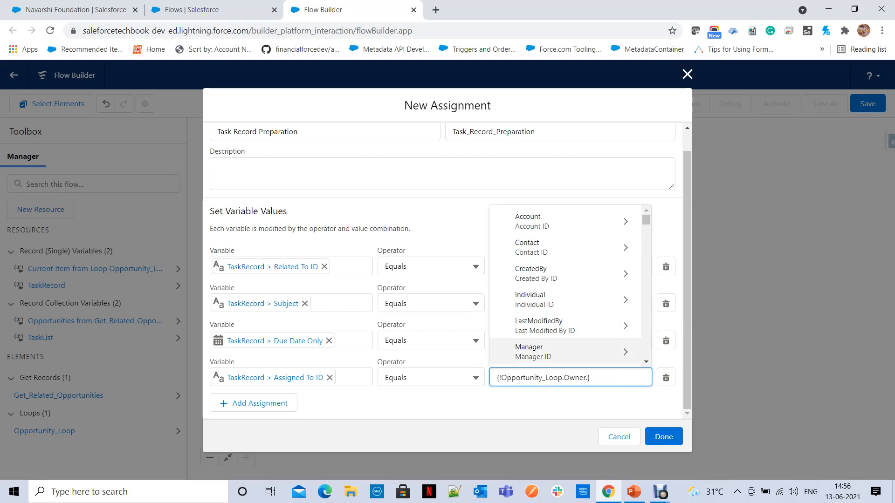
key("Down")
key("BackSpace")
key("BackSpace")
key("BackSpace")
key("BackSpace")
key("BackSpace")
key("BackSpace")
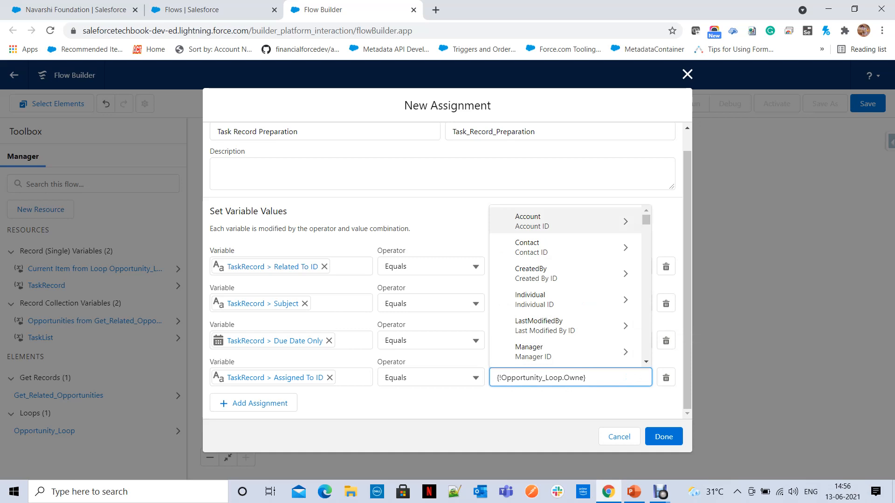
Step: Complete the Assigned To ID value as {!Opportunity_Loop.OwnerId} and finish the Task Record Preparation assignment
type(".own")
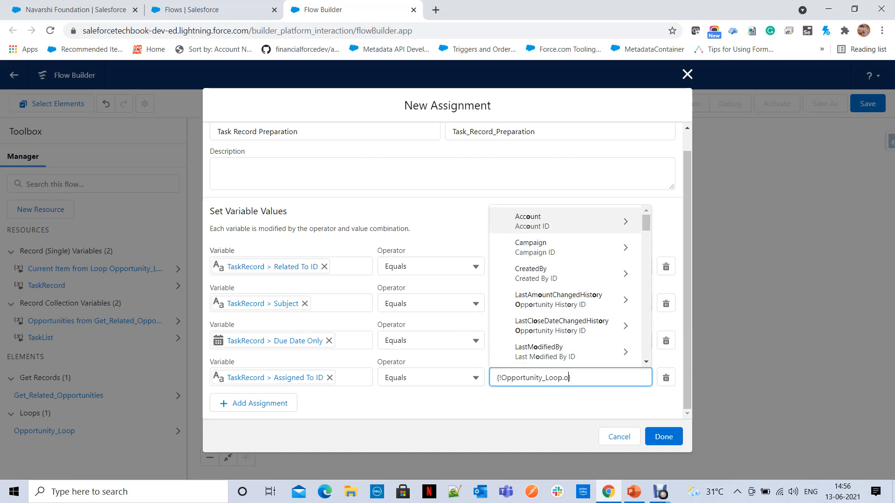
key("Down")
key("Return")
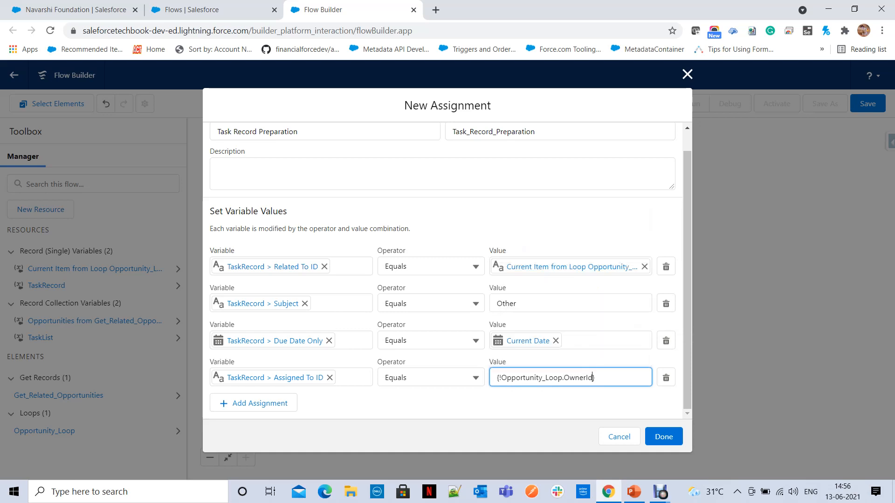
key("Tab")
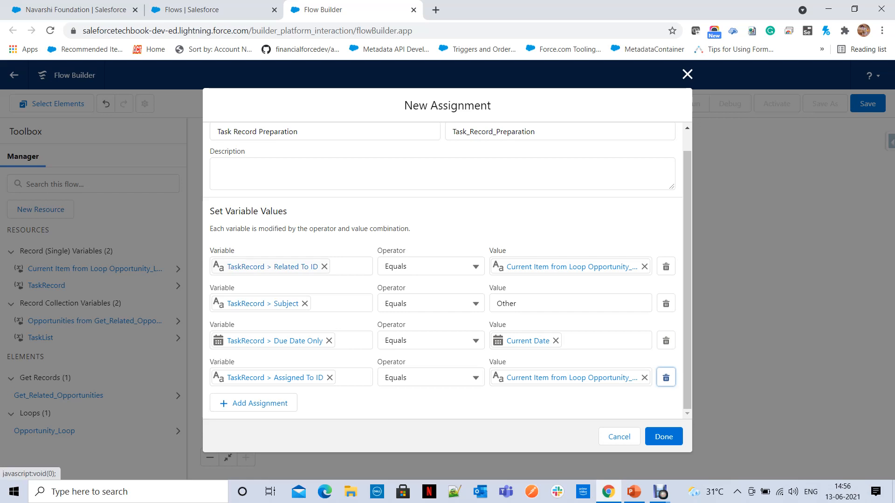
scroll(447, 270, "up", 2)
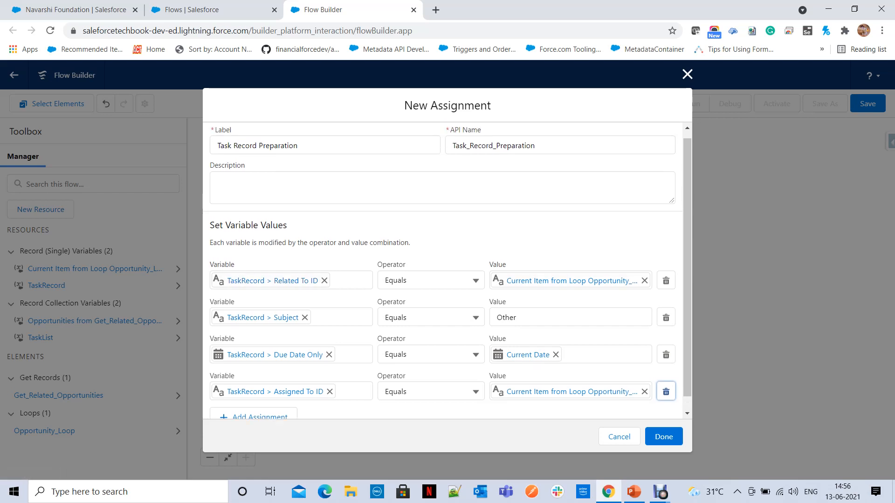
scroll(447, 270, "down", 1)
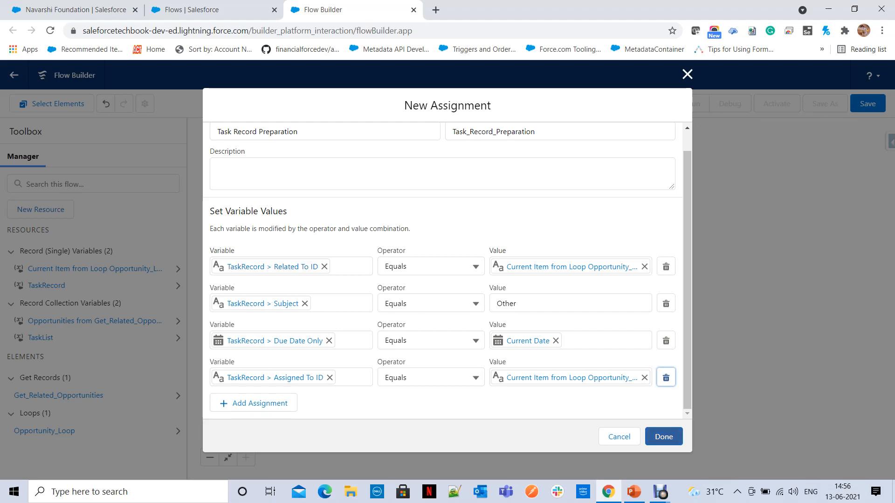
left_click(663, 437)
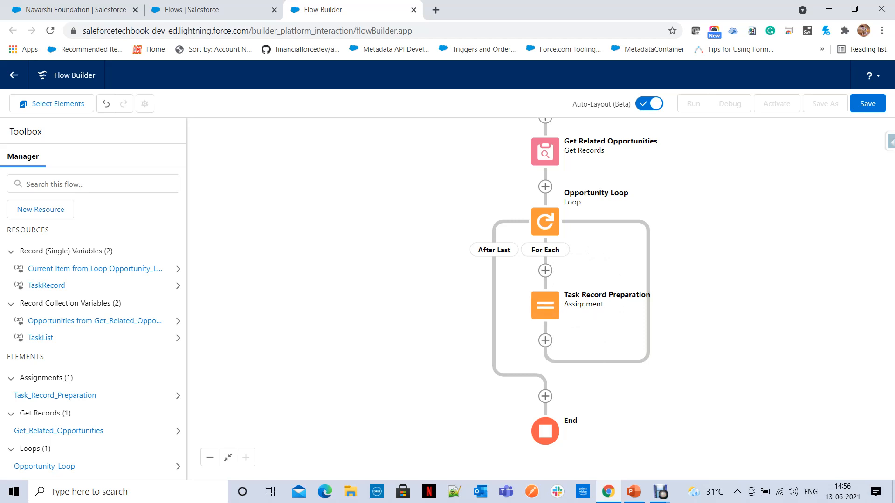
Step: Add an Assignment element labelled Task List Preparation after Task Record Preparation inside the loop's For Each path
left_click(545, 341)
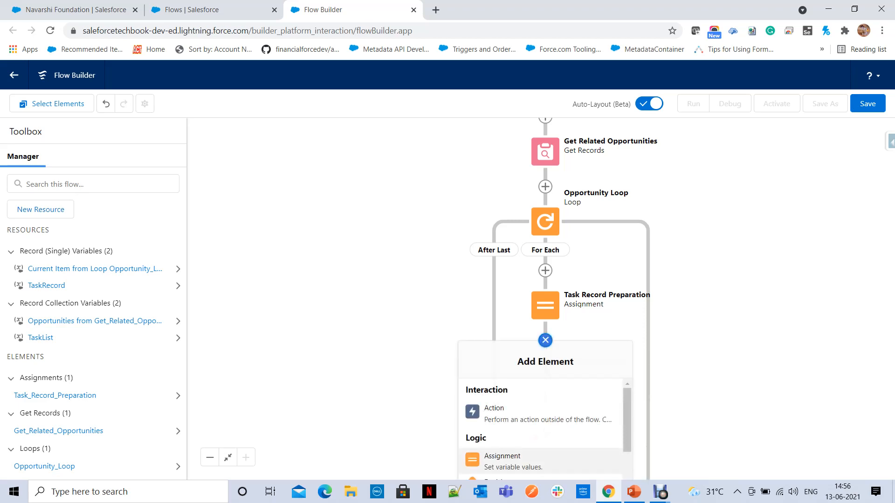
left_click(527, 462)
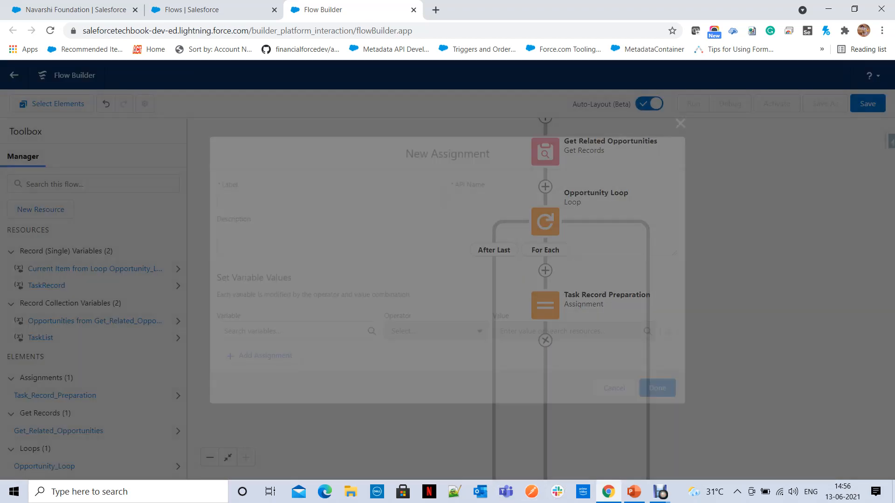
type("Task ")
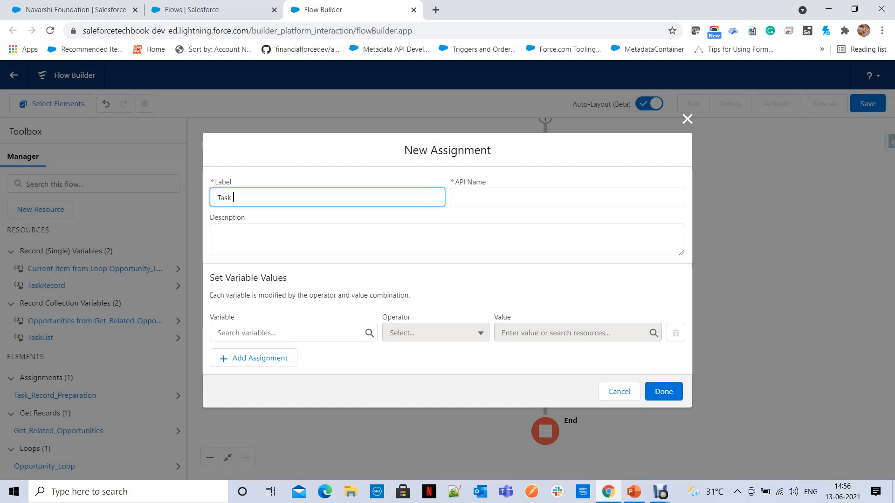
type("List Preparation")
key("Tab")
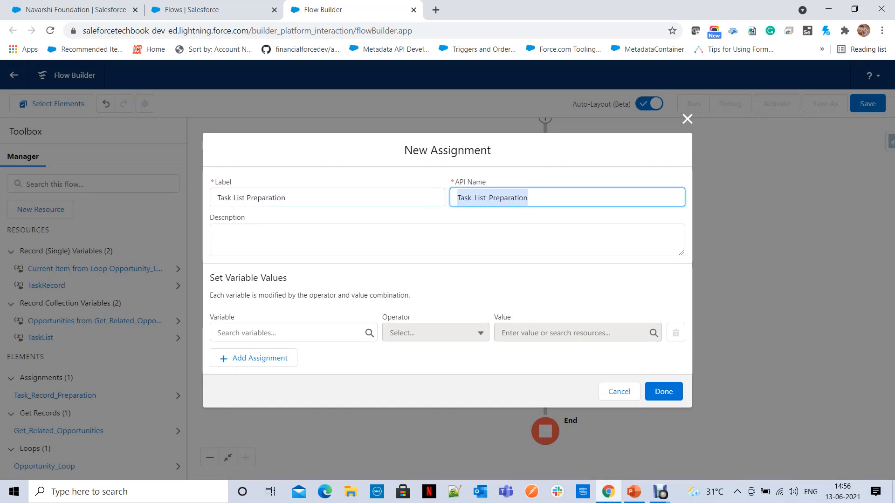
Step: Choose the TaskList collection as the assignment's variable and set its operator to Add
left_click(287, 332)
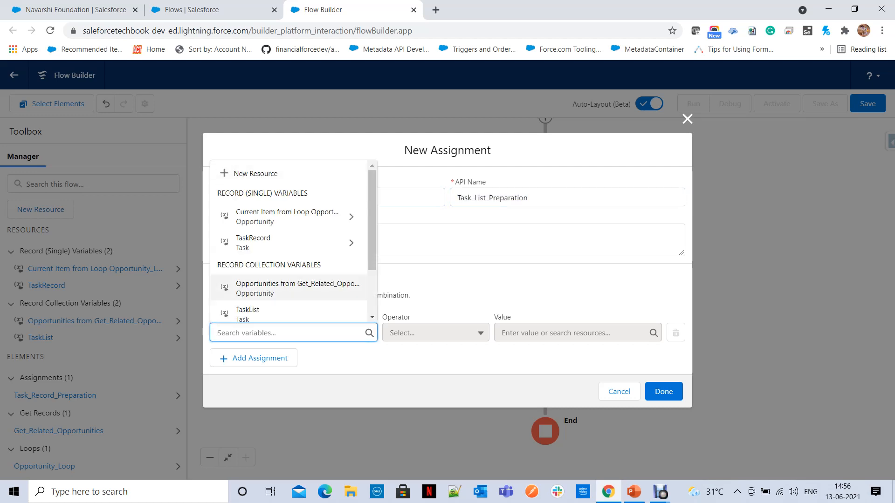
scroll(289, 252, "down", 1)
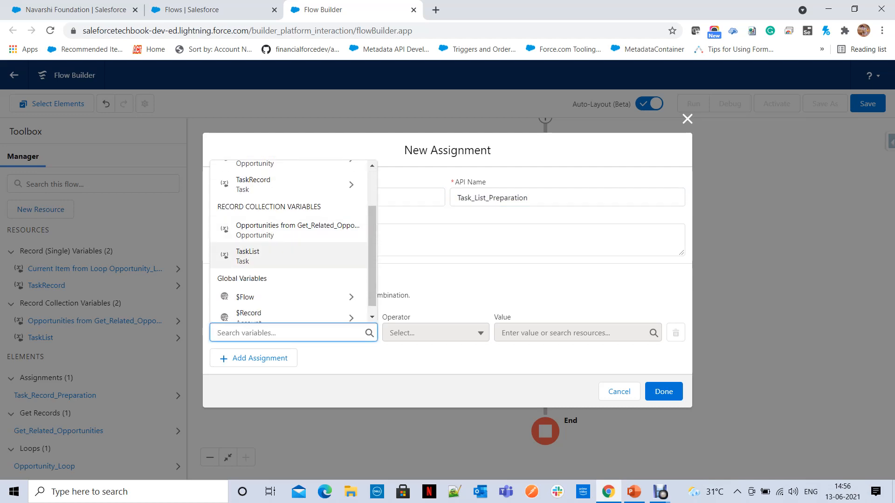
left_click(284, 255)
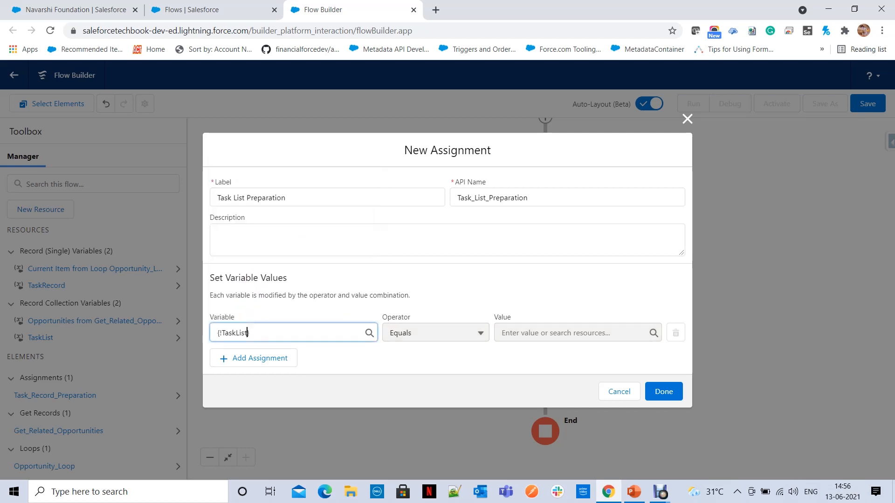
left_click(433, 332)
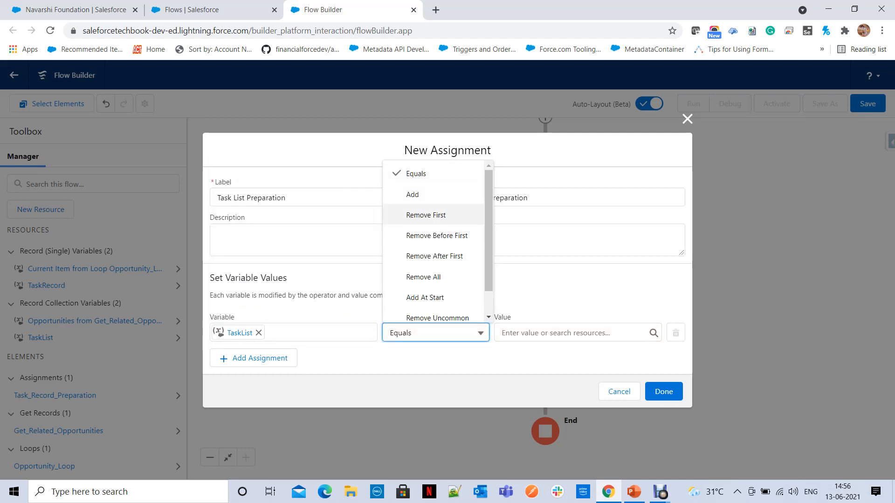
scroll(434, 256, "down", 1)
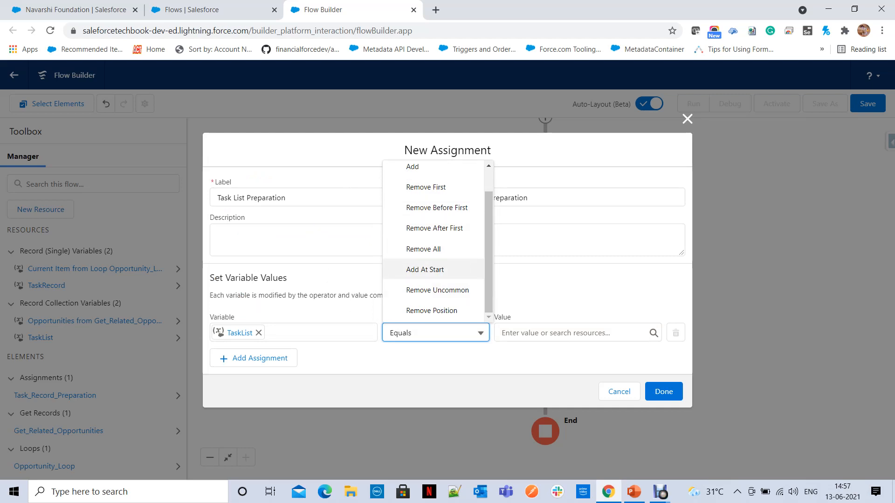
scroll(434, 270, "up", 1)
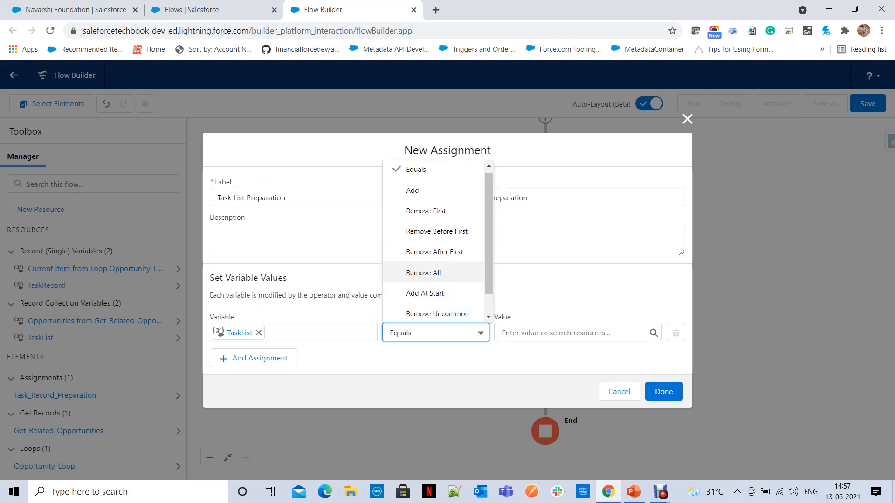
scroll(433, 311, "down", 1)
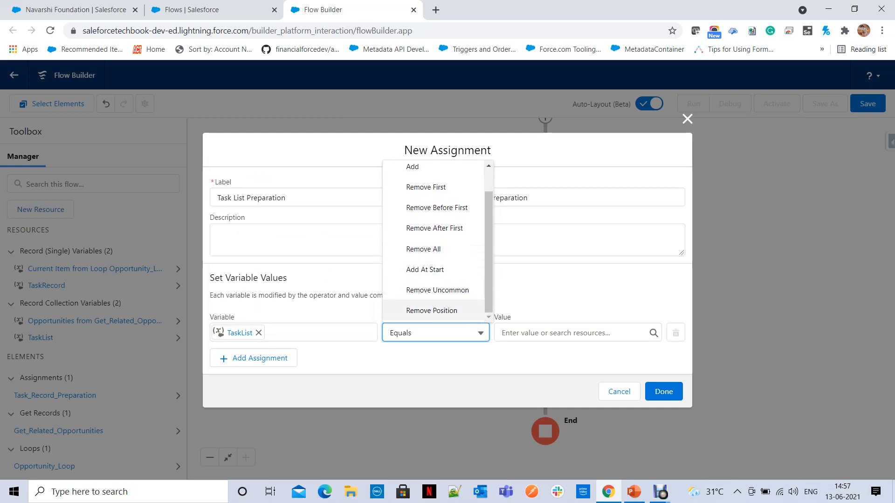
scroll(434, 275, "up", 1)
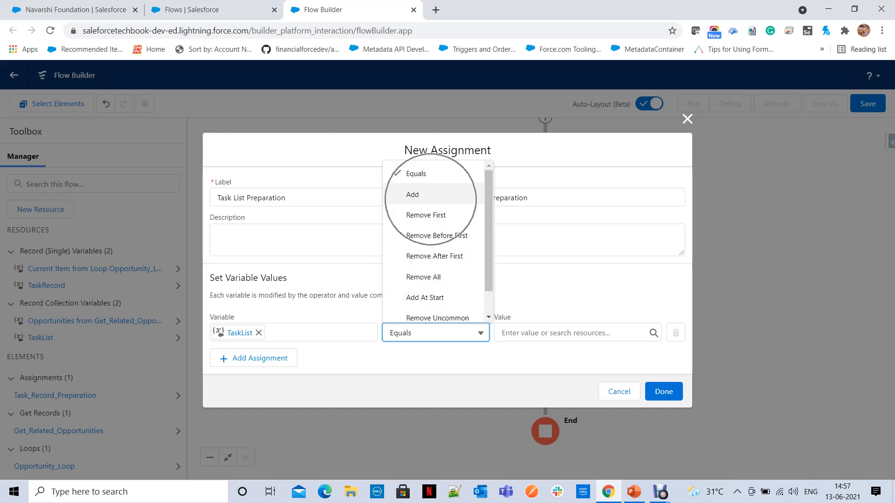
left_click(413, 194)
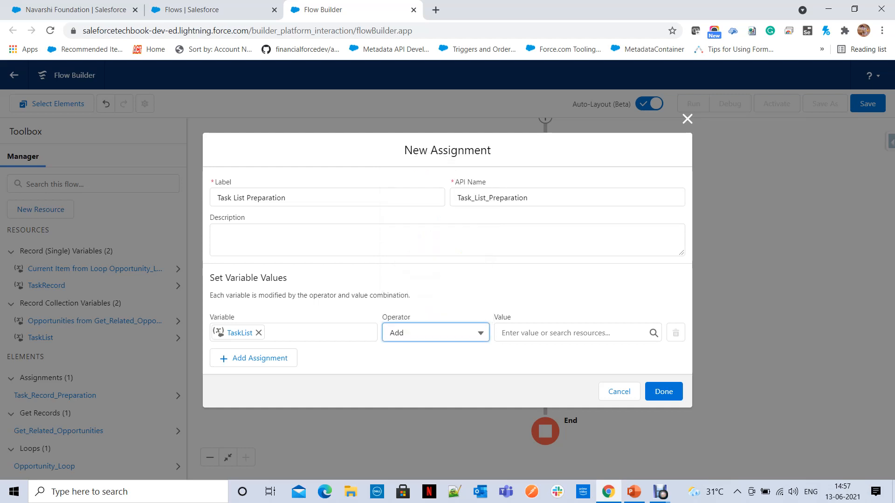
Step: Set the value added to TaskList to {!TaskRecord} and finish the Task List Preparation assignment
left_click(572, 333)
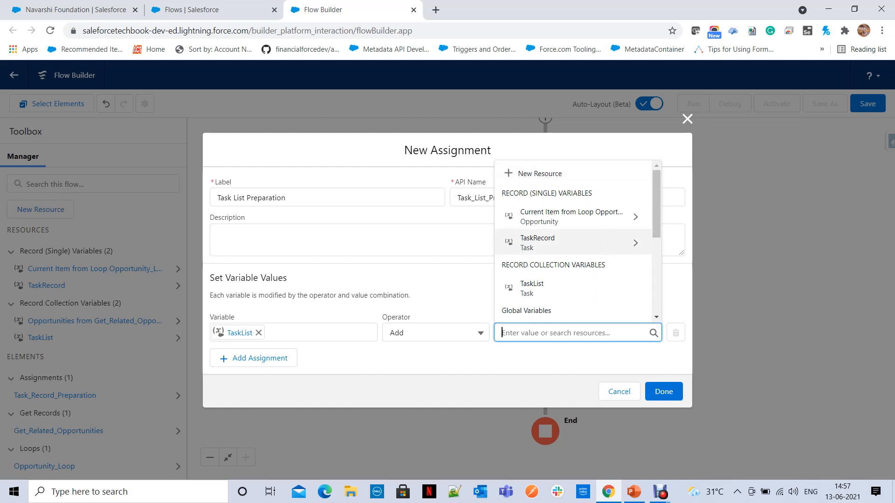
left_click(573, 242)
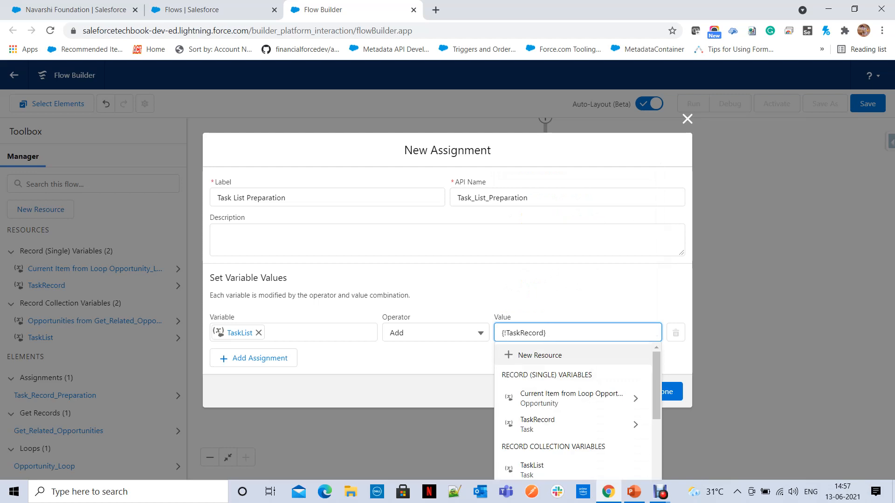
key("Tab")
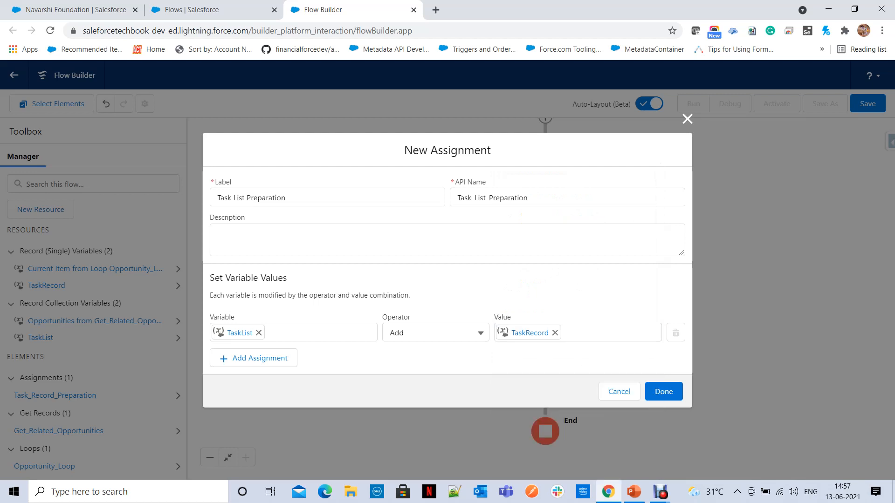
left_click(663, 391)
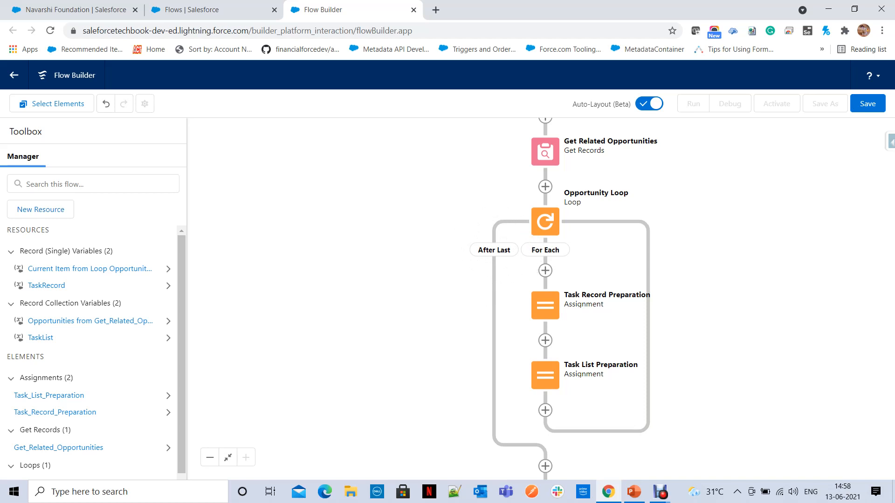
Step: Add a Create Records element labelled Create Task Records on the After Last path, just before the flow's End
scroll(513, 280, "down", 3)
left_click(532, 383)
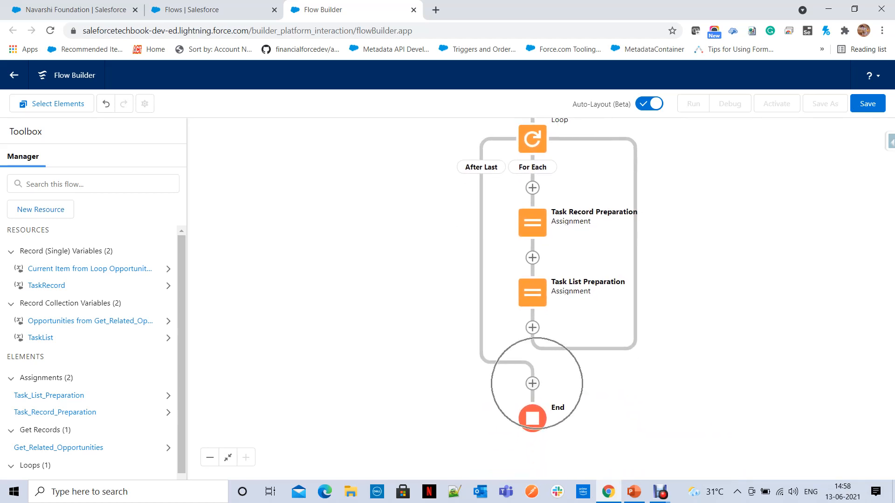
left_click(533, 383)
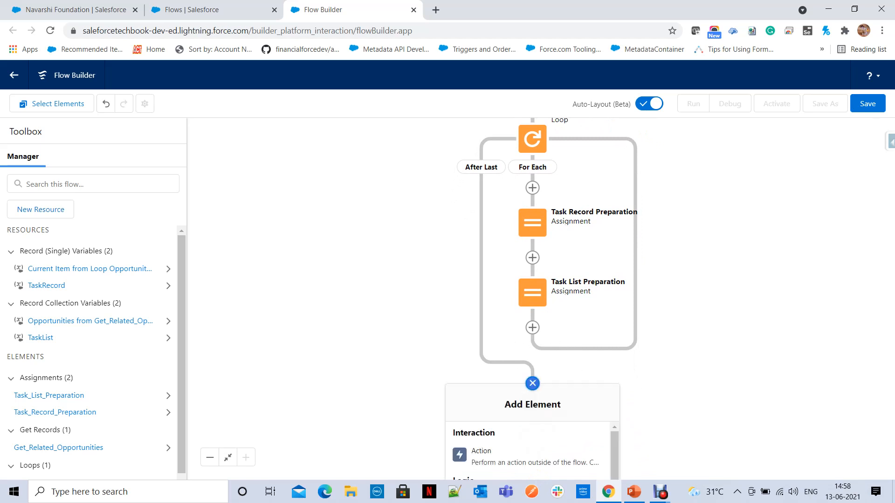
left_click(532, 383)
scroll(545, 280, "down", 3)
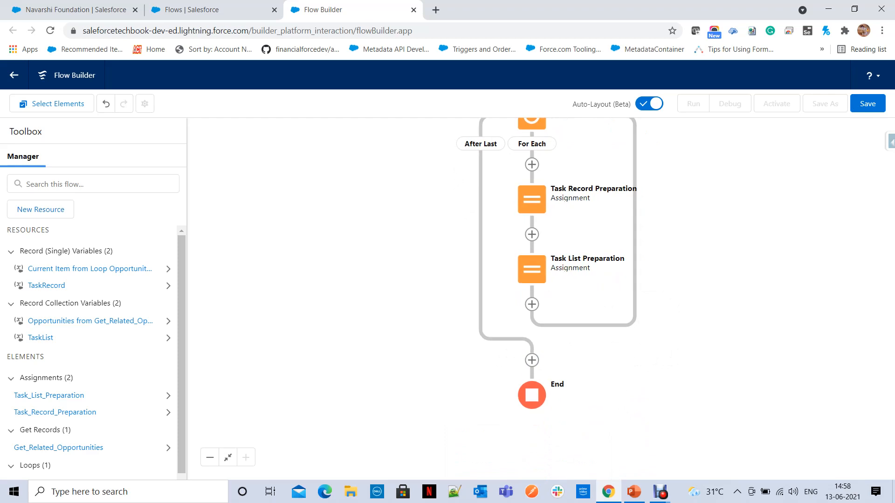
left_click(520, 258)
scroll(517, 354, "down", 5)
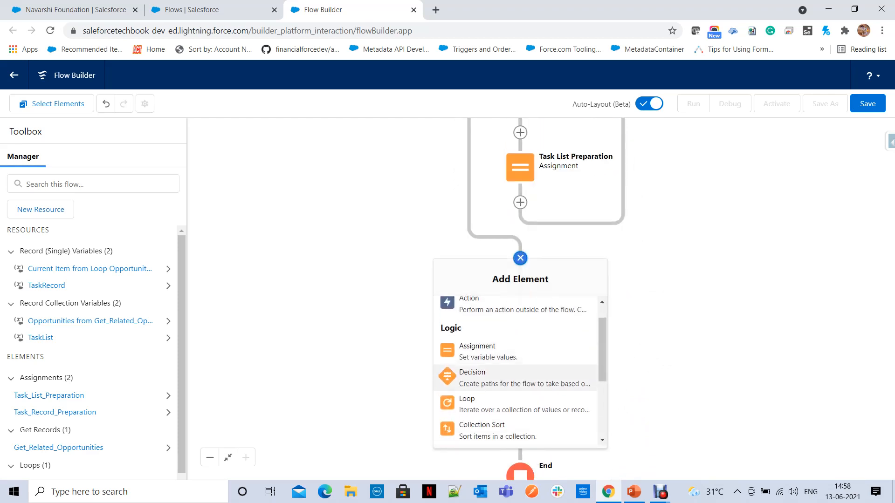
left_click(510, 354)
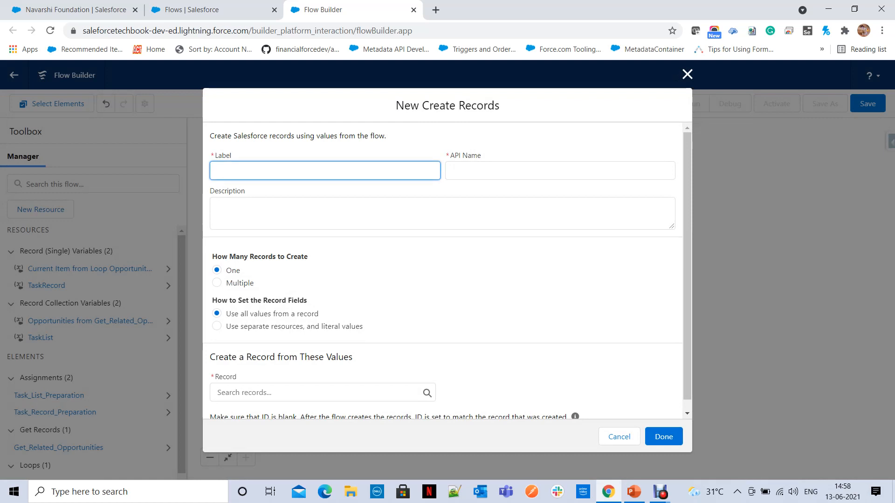
type("Create Task Records")
key("Tab")
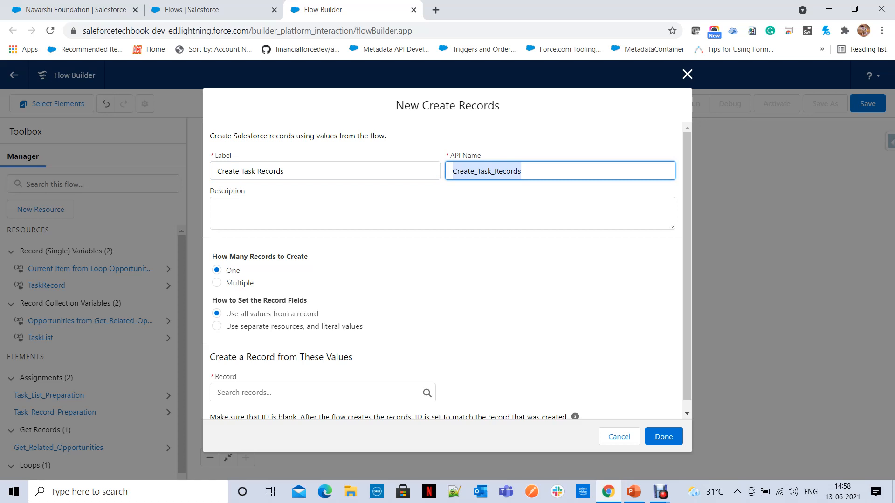
Step: Set Create Task Records to create multiple records from the {!TaskList} collection and finish the element
left_click(217, 283)
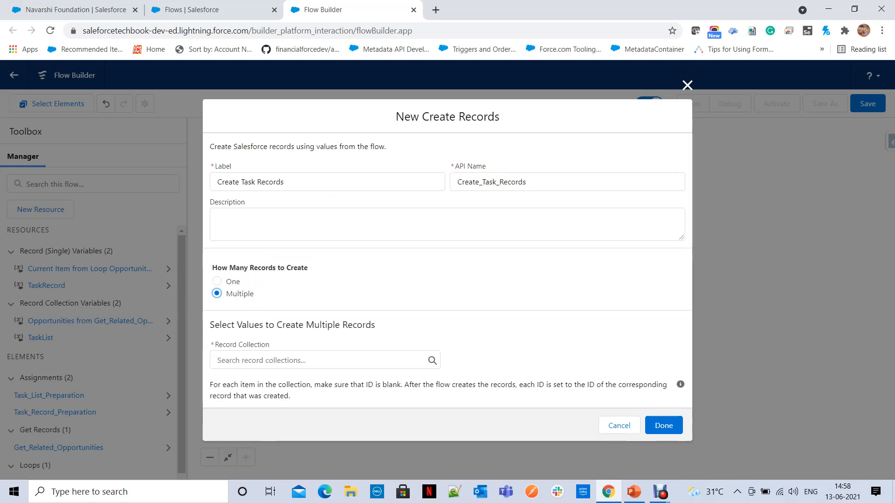
left_click(217, 360)
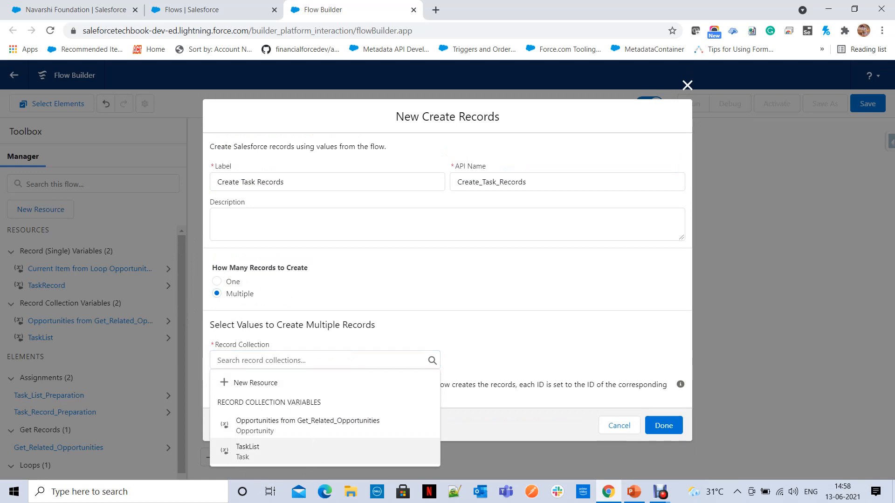
left_click(259, 448)
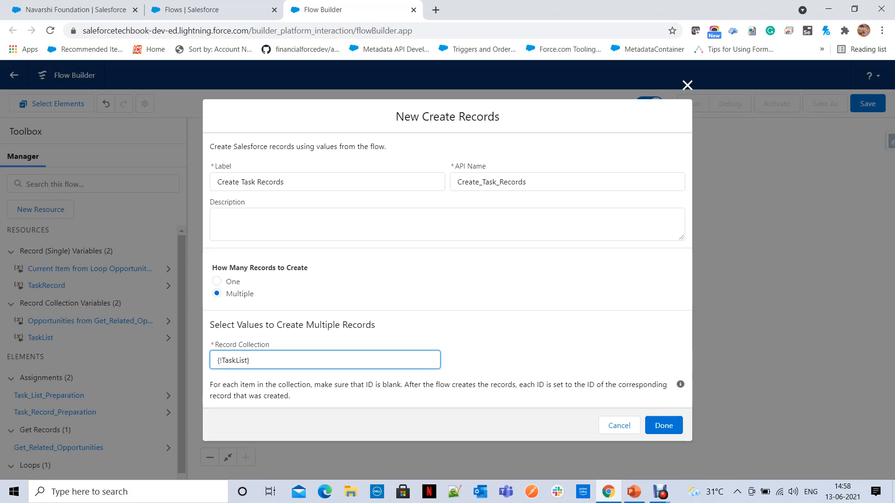
left_click(664, 425)
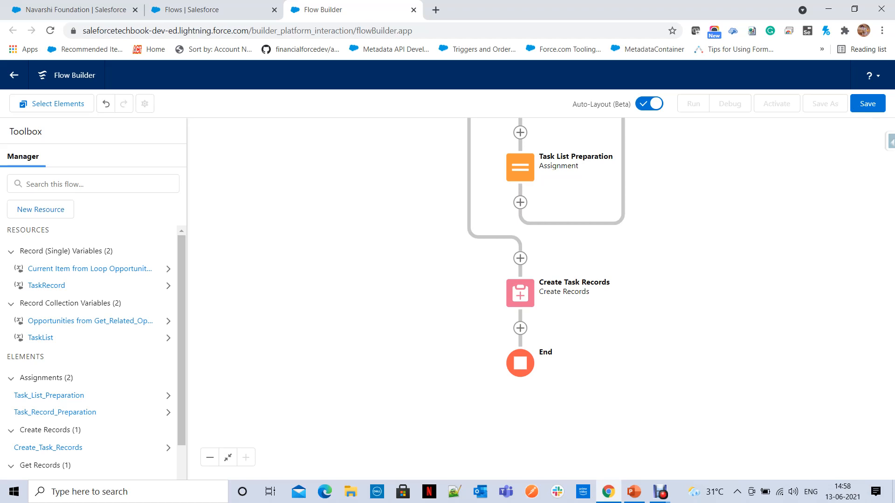
Step: Review the whole flow from the Start element's trigger settings through the loop and assignments to Create Task Records
scroll(535, 298, "up", 6)
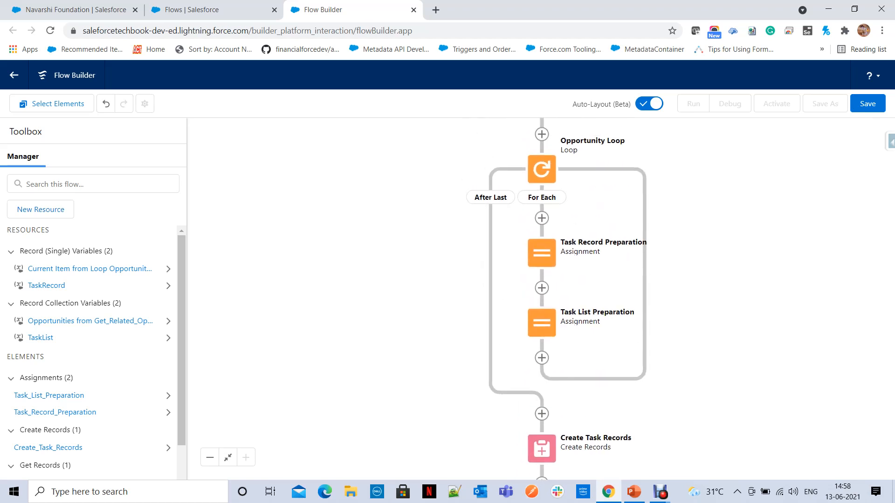
scroll(513, 298, "up", 2)
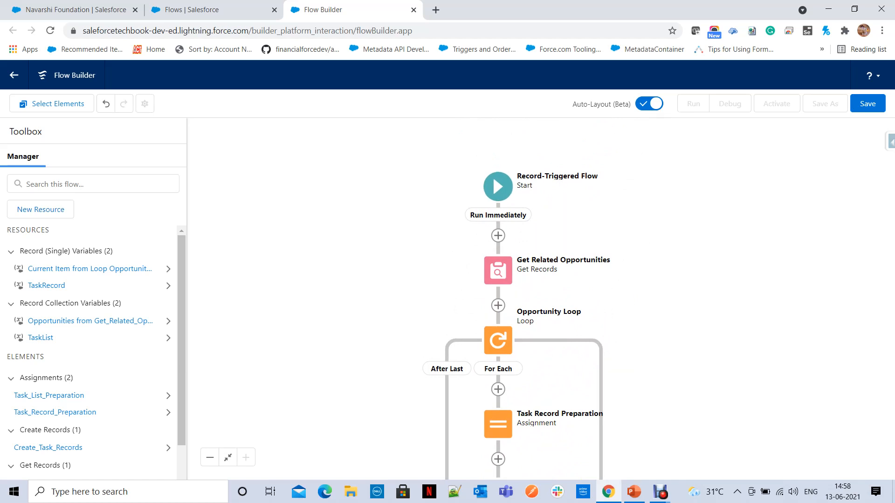
left_click(498, 186)
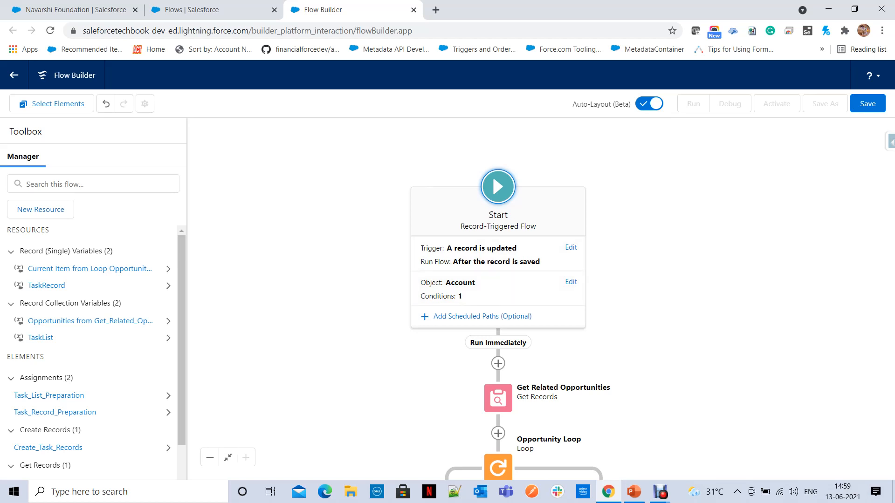
scroll(487, 298, "down", 2)
scroll(497, 299, "down", 3)
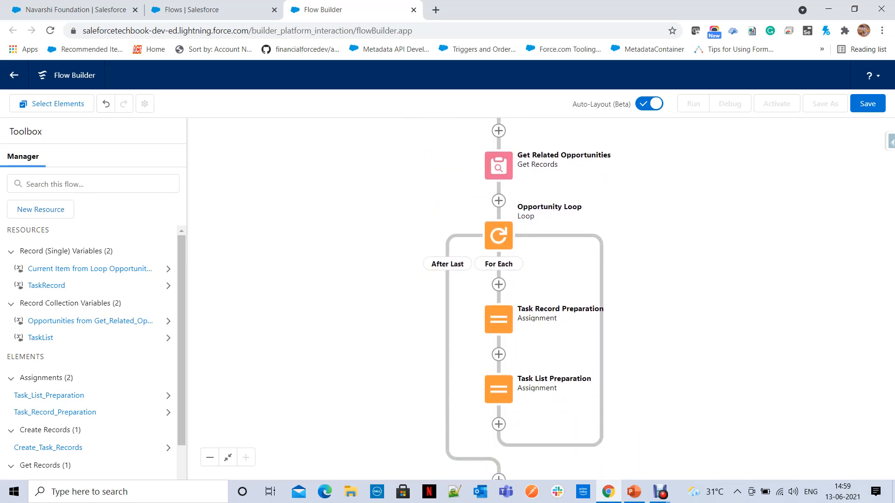
scroll(498, 299, "up", 2)
scroll(499, 298, "down", 2)
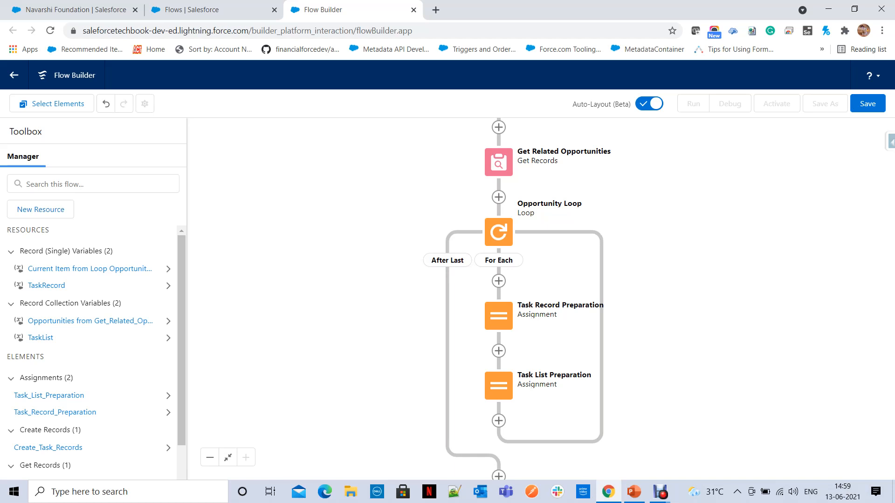
scroll(510, 298, "down", 3)
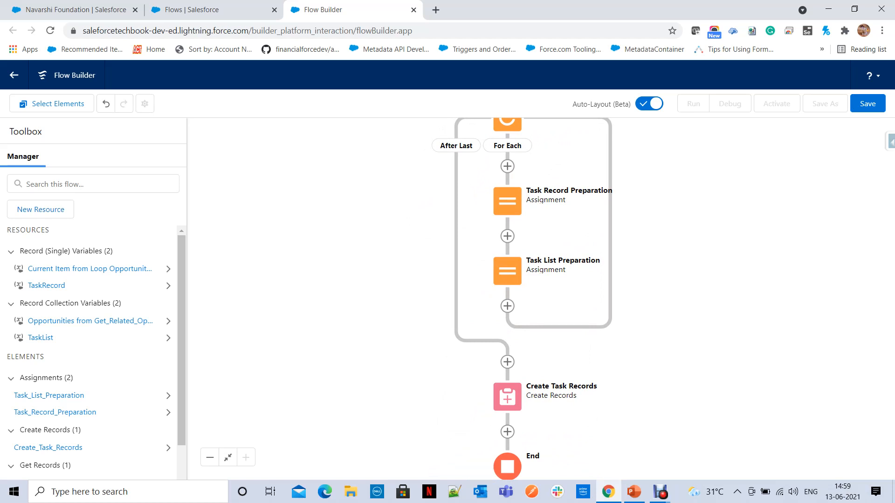
Step: Save the flow with the label Task Record Creation Flow and activate it
left_click(867, 103)
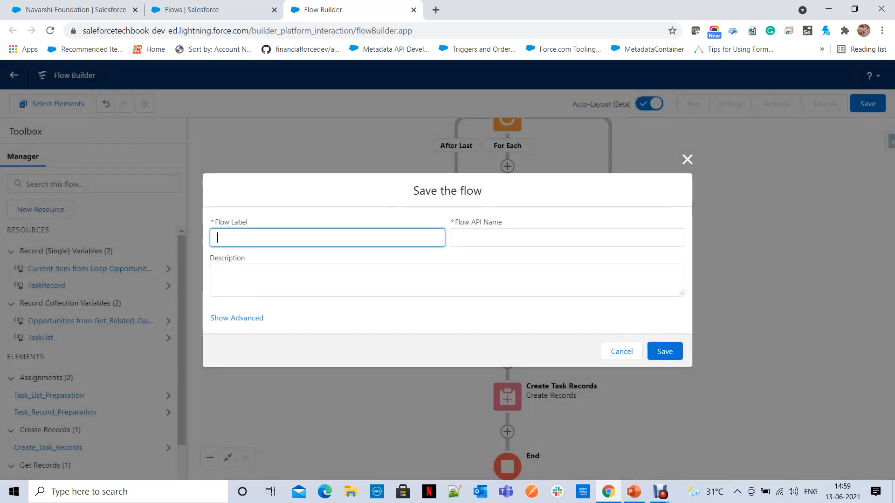
type("Tac")
type("sk C")
key("BackSpace")
type("Record Cr")
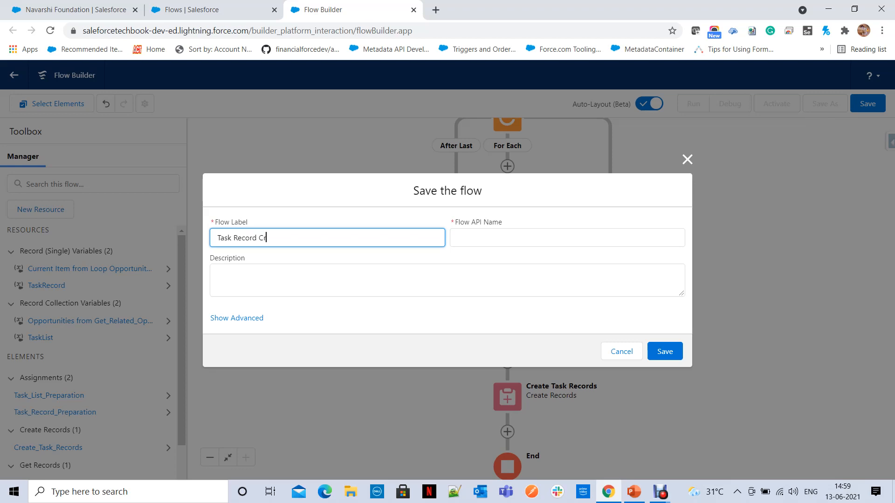
type("eation Flow")
key("Tab")
key("Return")
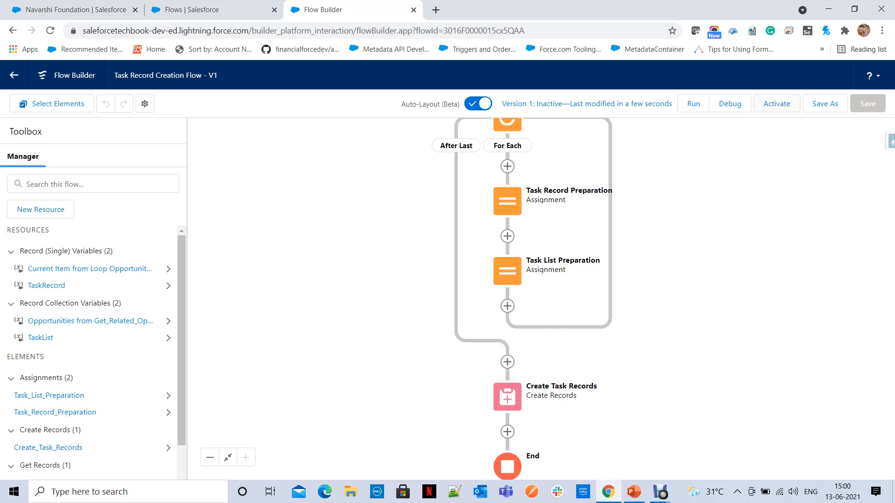
left_click(776, 103)
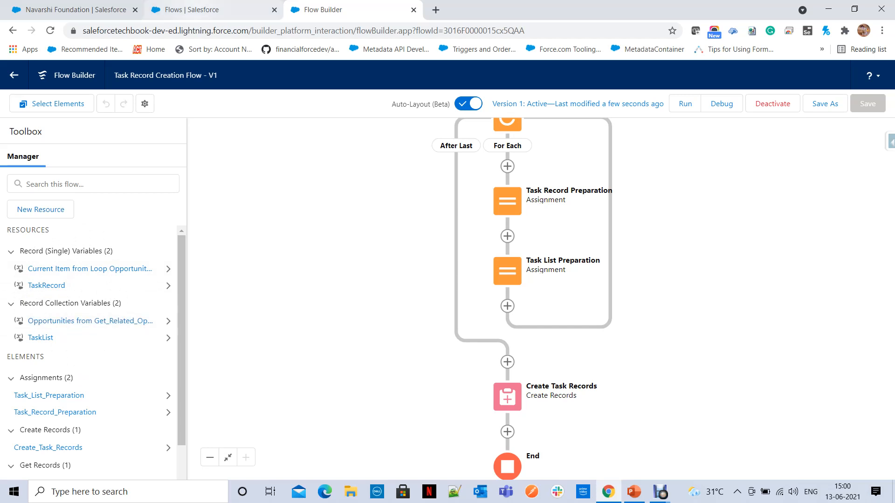
Step: Set the Rating of the Navarshi Foundation account to Hot and save the record
left_click(192, 10)
left_click(322, 10)
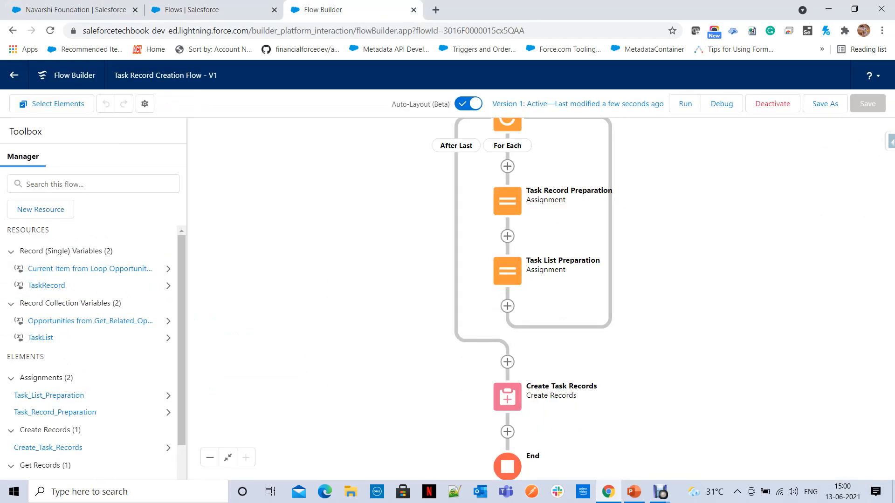
left_click(75, 9)
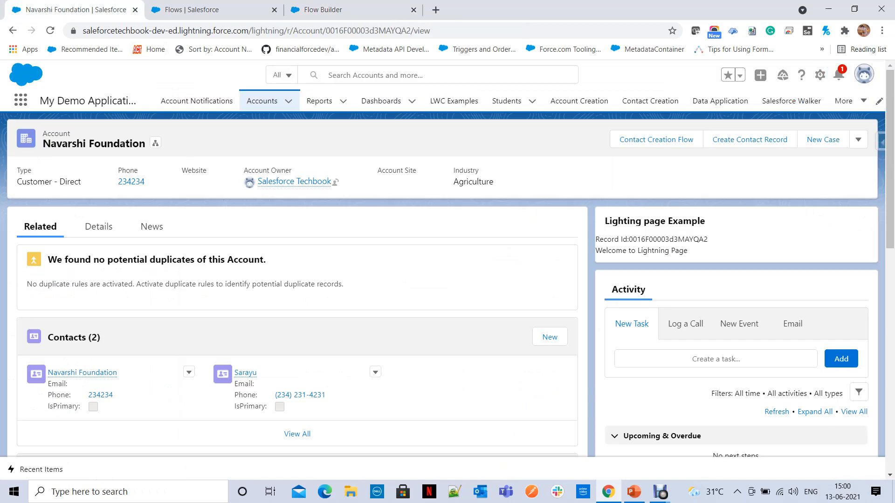
left_click(98, 227)
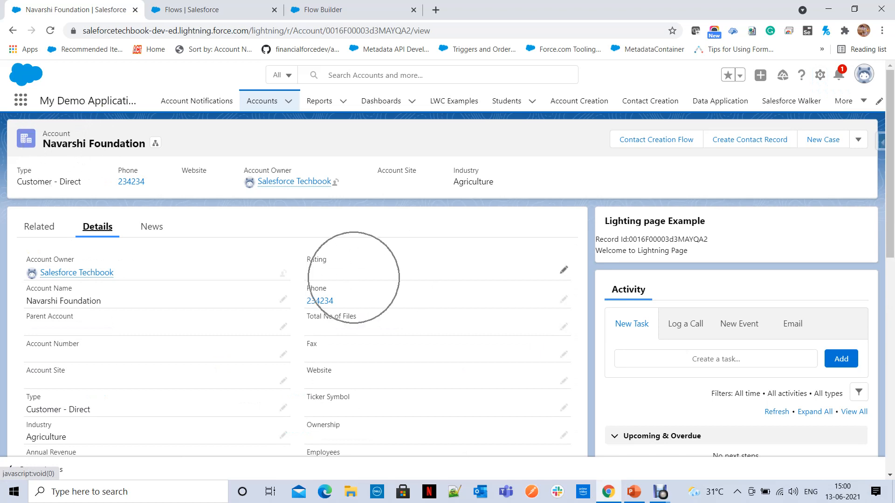
left_click(564, 270)
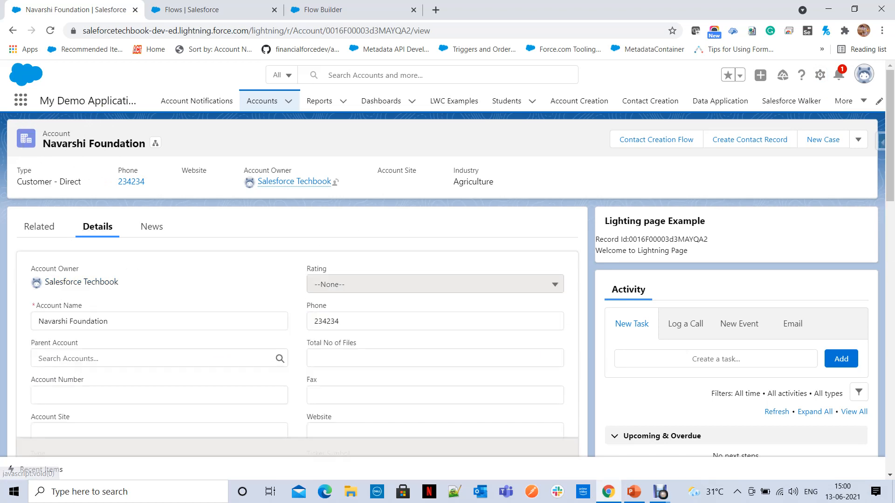
left_click(555, 285)
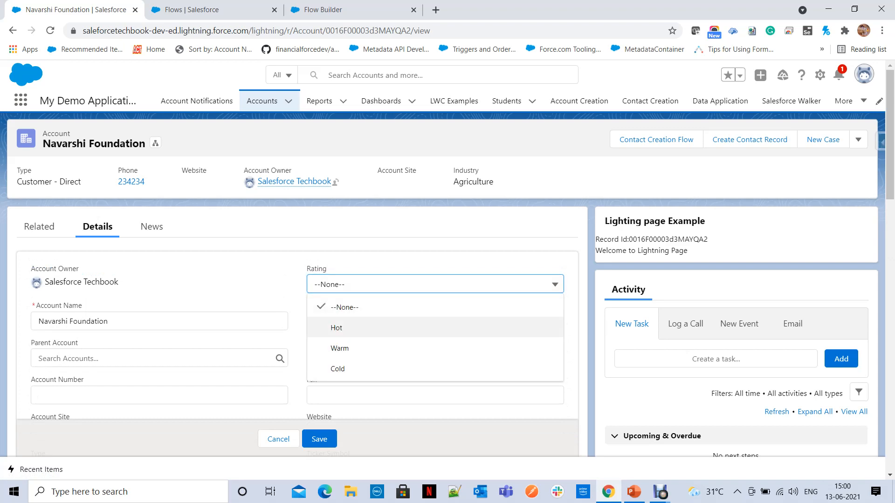
left_click(336, 327)
left_click(319, 439)
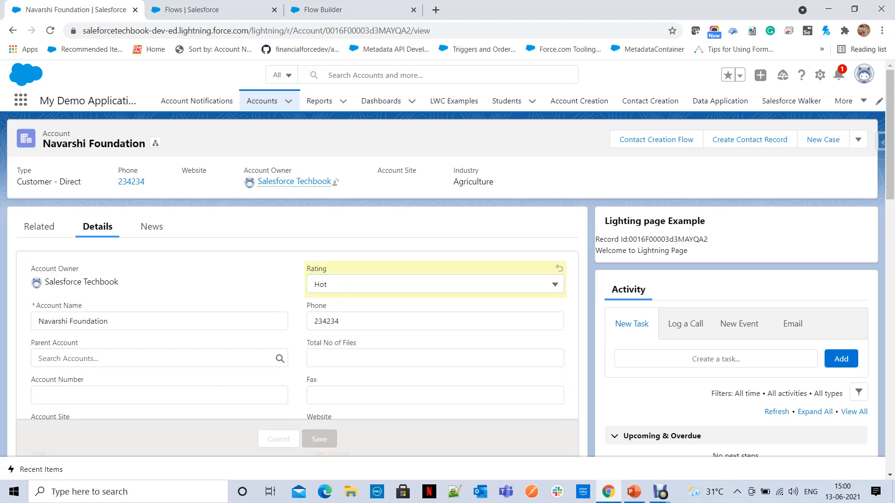
Step: Open Test Opportunity1, Test Opportunity4, Test Opportunity3 and Test Opportunity2 from the account's related opportunities, each in its own browser tab
scroll(564, 326, "down", 15)
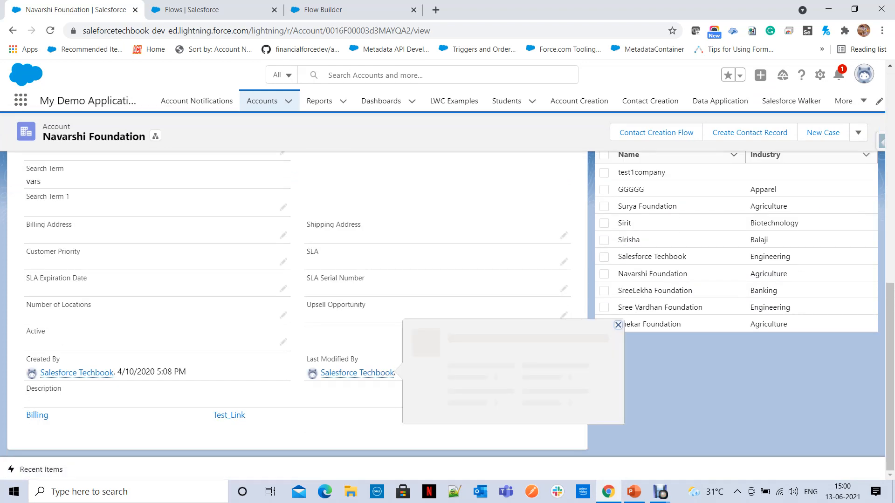
scroll(326, 326, "up", 15)
left_click(39, 227)
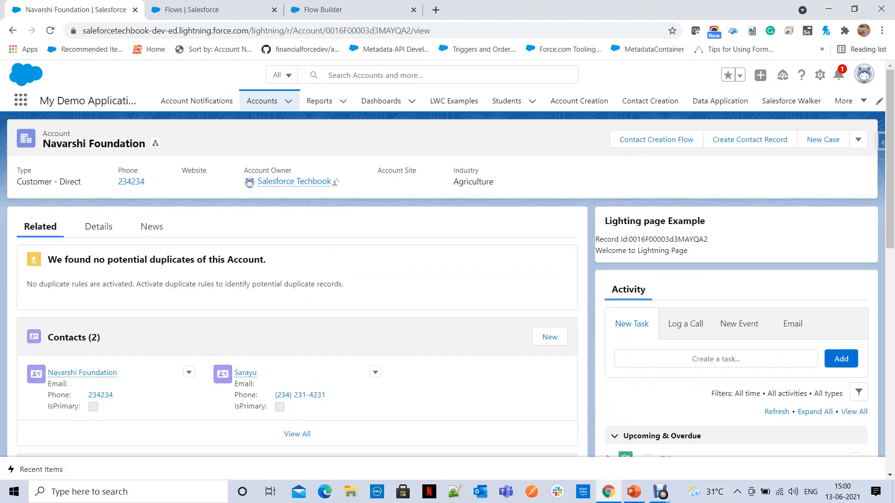
scroll(186, 303, "down", 2)
scroll(299, 303, "down", 5)
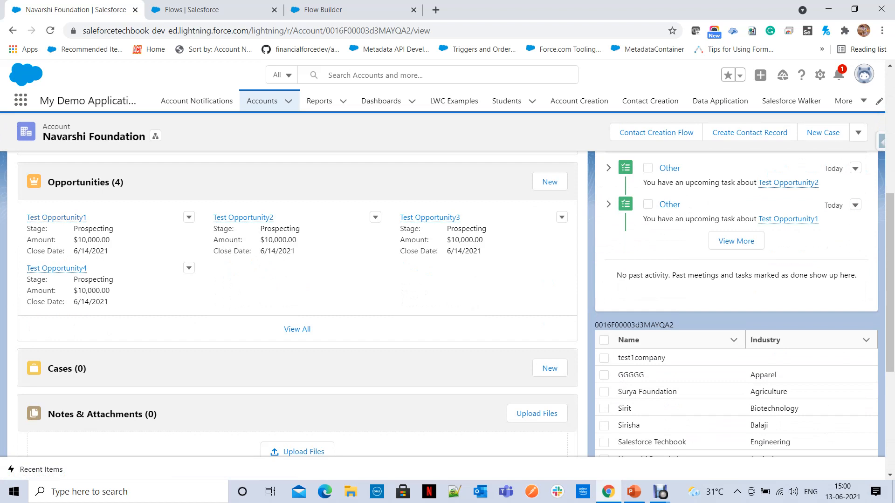
right_click(65, 218)
left_click(96, 225)
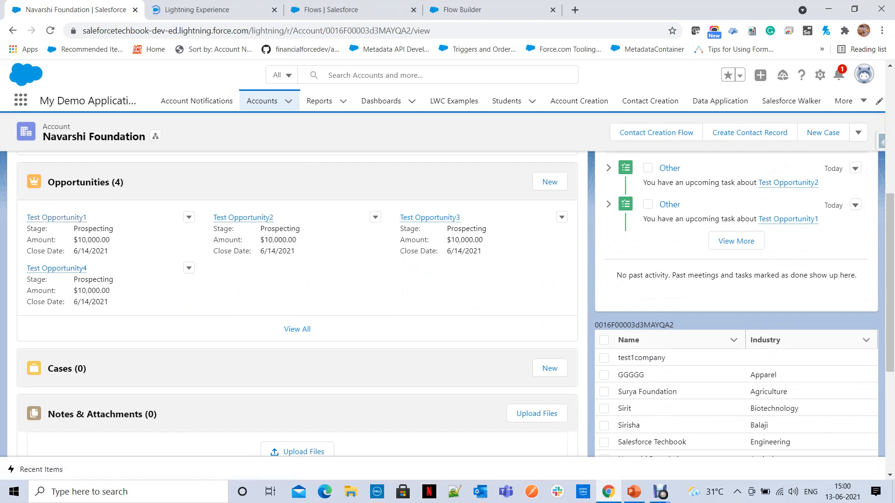
right_click(75, 269)
left_click(95, 275)
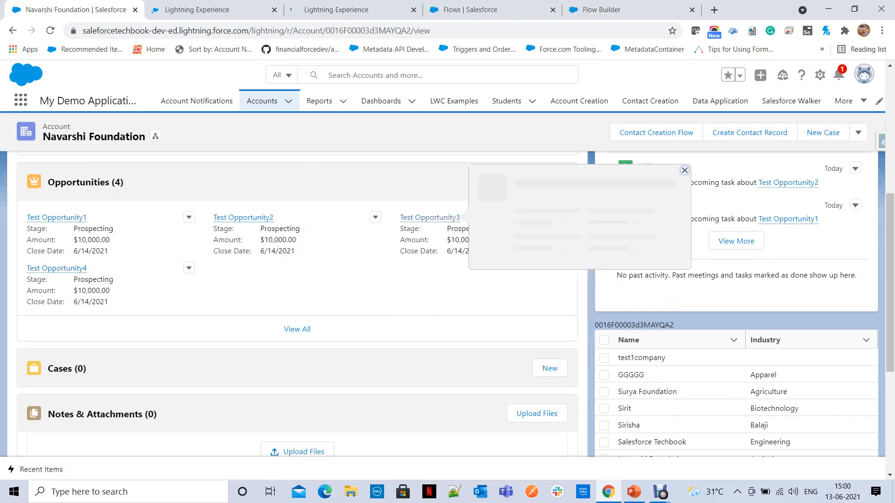
right_click(430, 217)
left_click(449, 224)
right_click(270, 219)
left_click(292, 227)
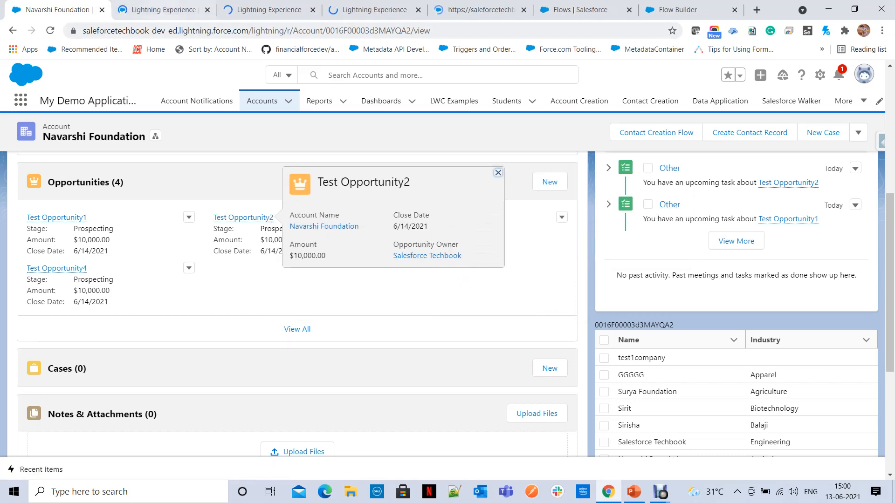
Step: Open the upcoming task on Test Opportunity1 and check its due date and related record
key("ctrl+Tab")
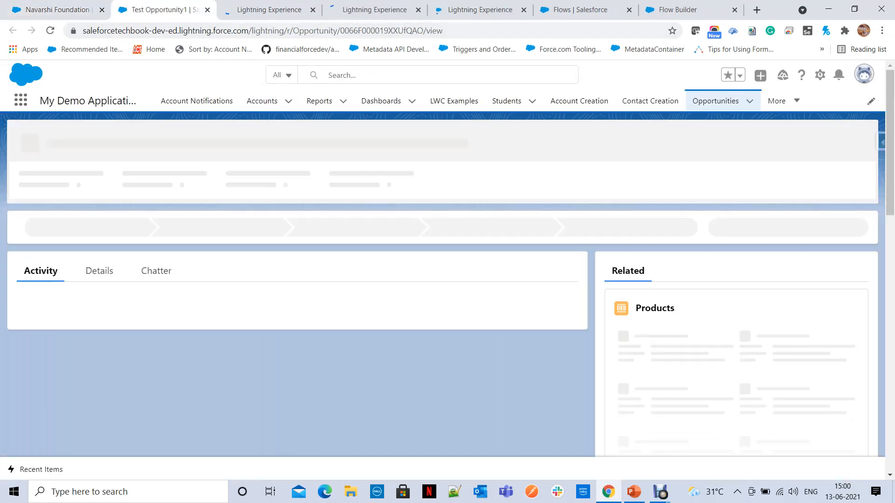
scroll(277, 468, "down", 4)
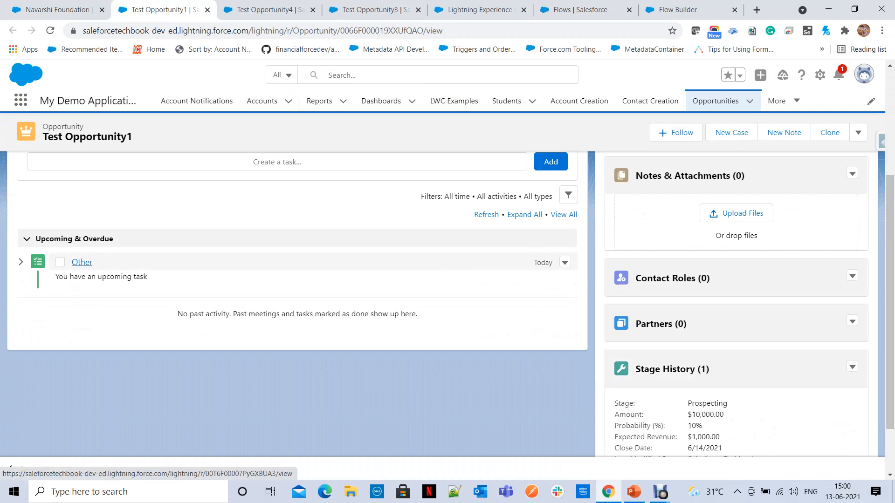
left_click(82, 261)
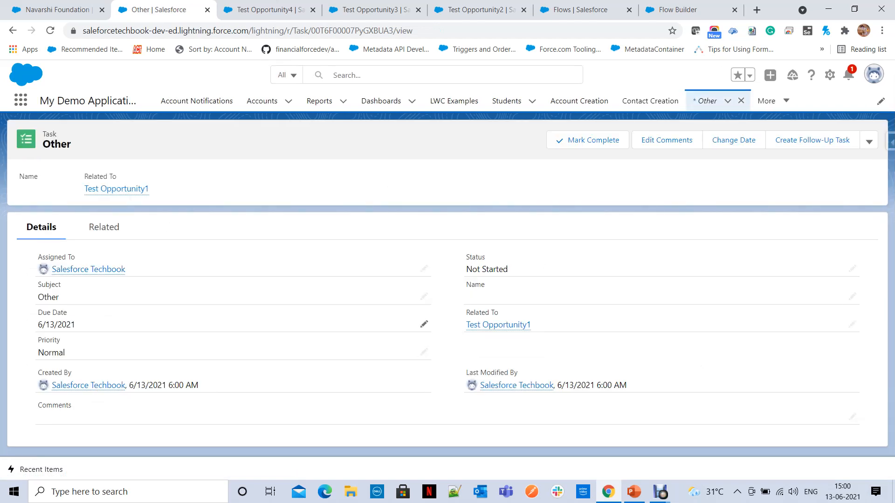
left_click_drag(531, 325, 480, 325)
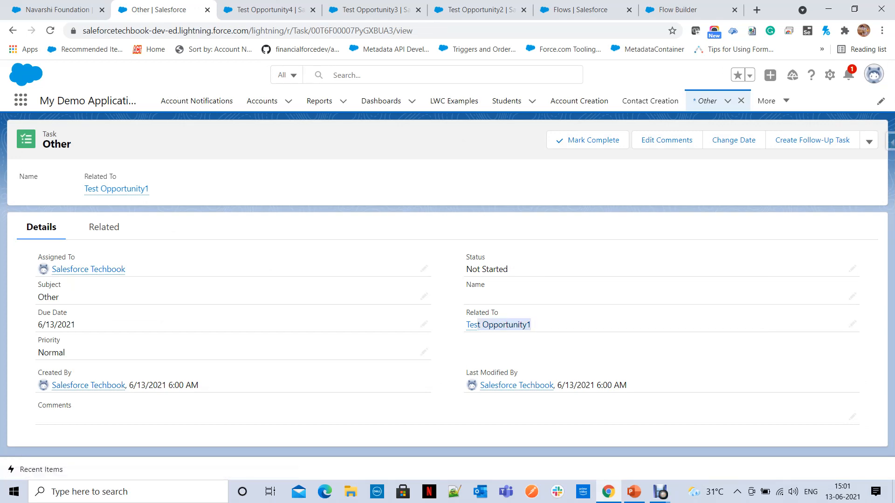
Step: Check the upcoming activities on Test Opportunity4, Test Opportunity3 and Test Opportunity2
key("ctrl+Tab")
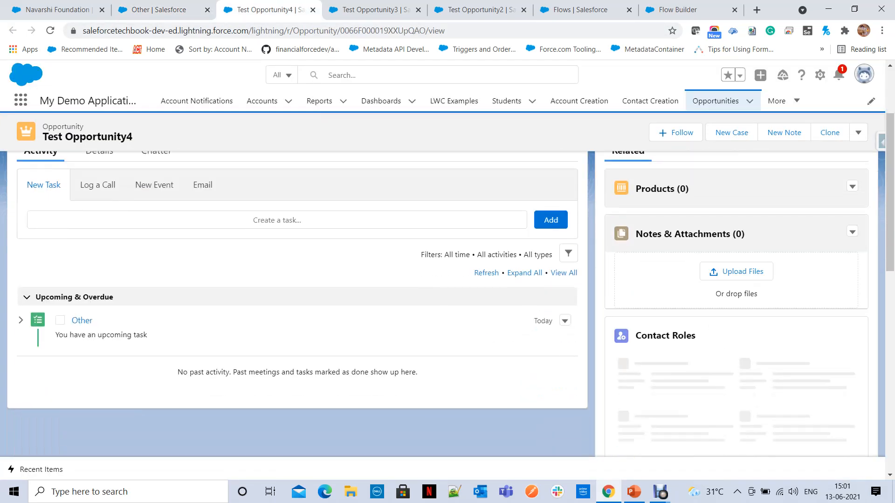
key("ctrl+Tab")
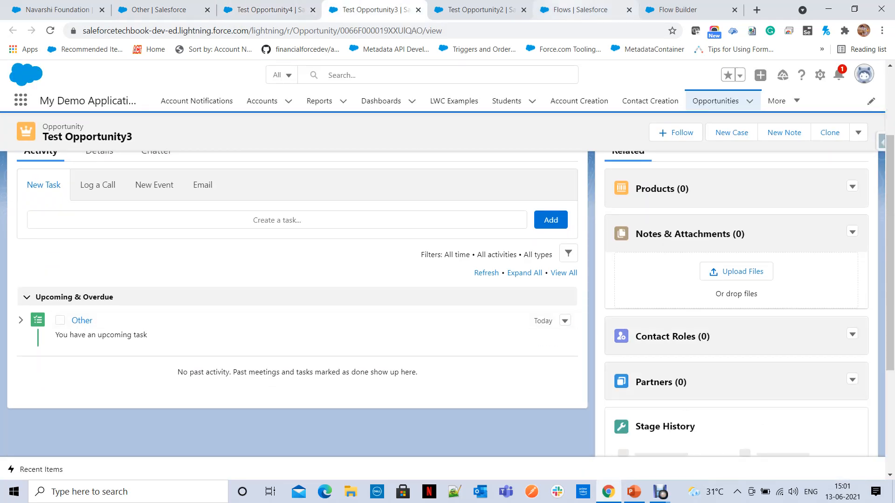
key("ctrl+Tab")
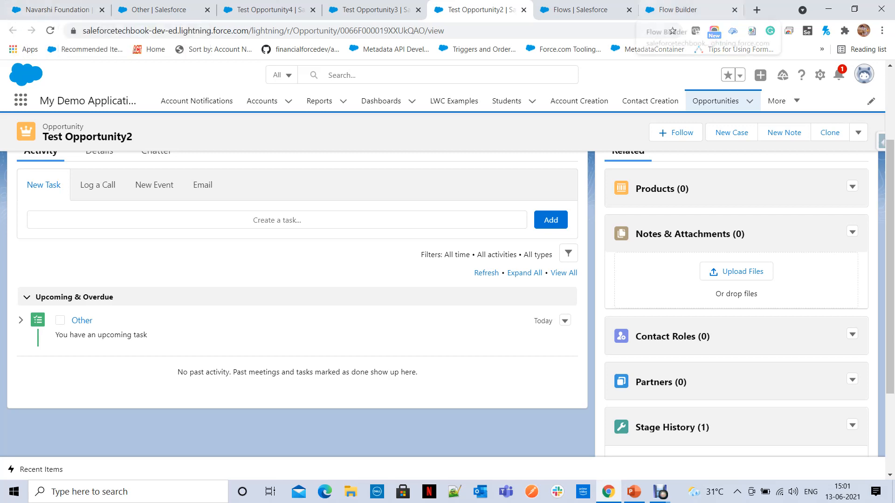
Step: Go back over the opened opportunity records and return to the Task Record Creation Flow
left_click(580, 10)
left_click(373, 9)
key("ctrl+shift+Tab")
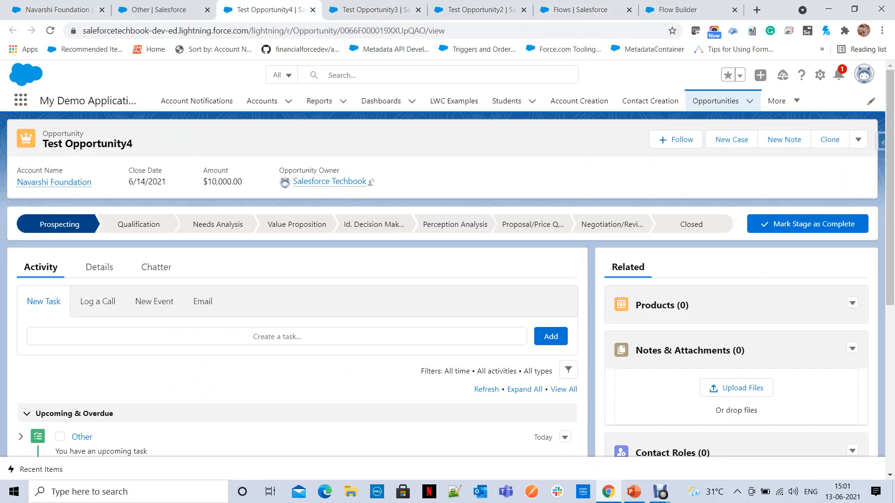
key("ctrl+shift+Tab")
key("ctrl+shift+Tab")
key("ctrl+Tab")
key("ctrl+Tab")
key("ctrl+Tab")
key("ctrl+Tab")
key("ctrl+Tab")
key("ctrl+Tab")
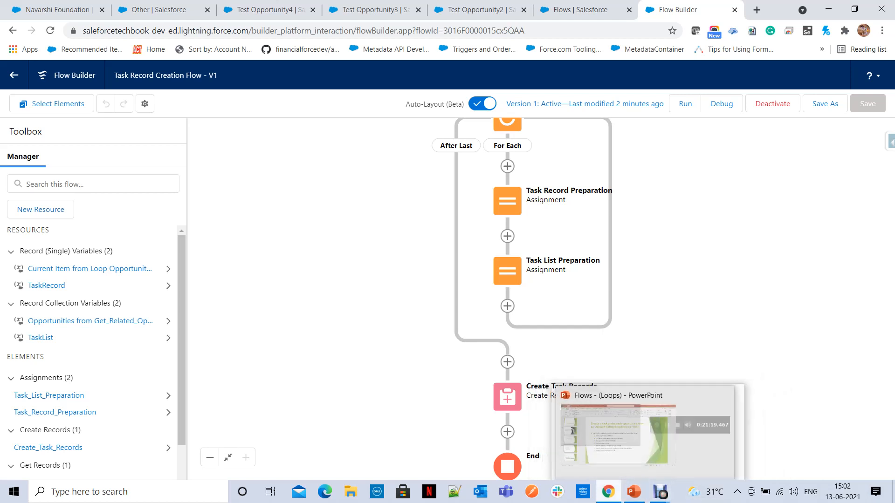
Step: Switch to the Flows - (Loops) presentation in PowerPoint and show the closing slide 5
left_click(634, 491)
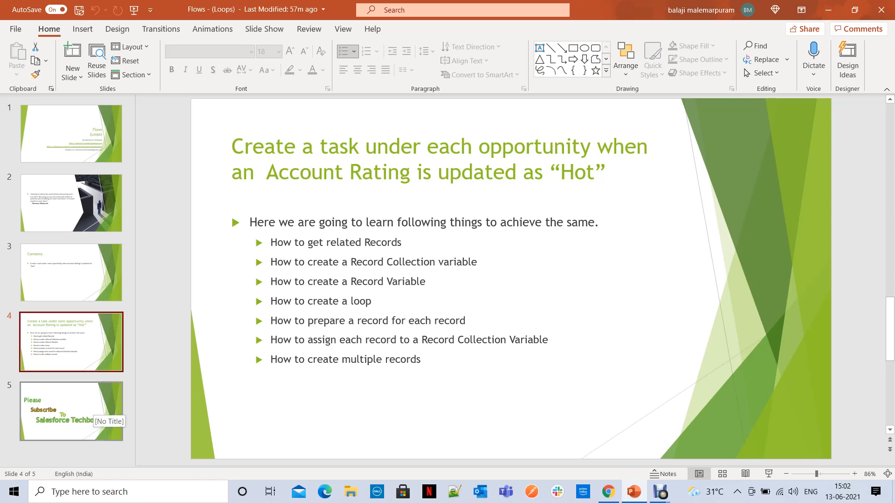
left_click(91, 409)
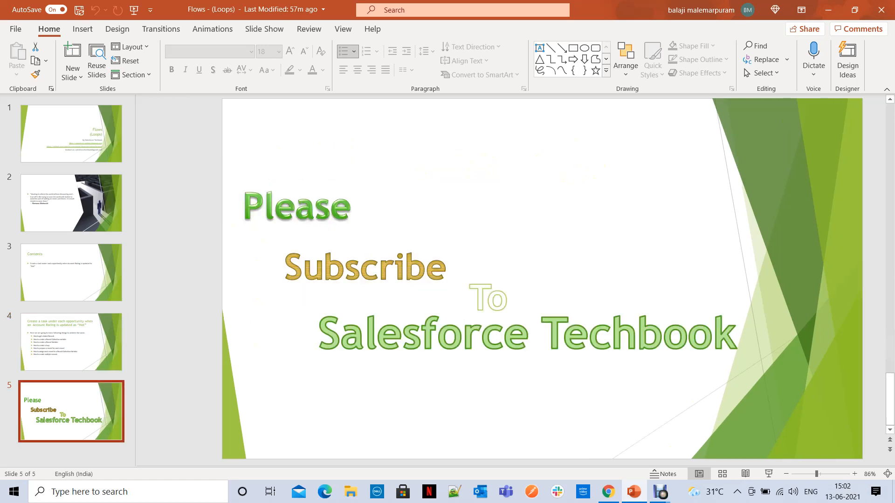